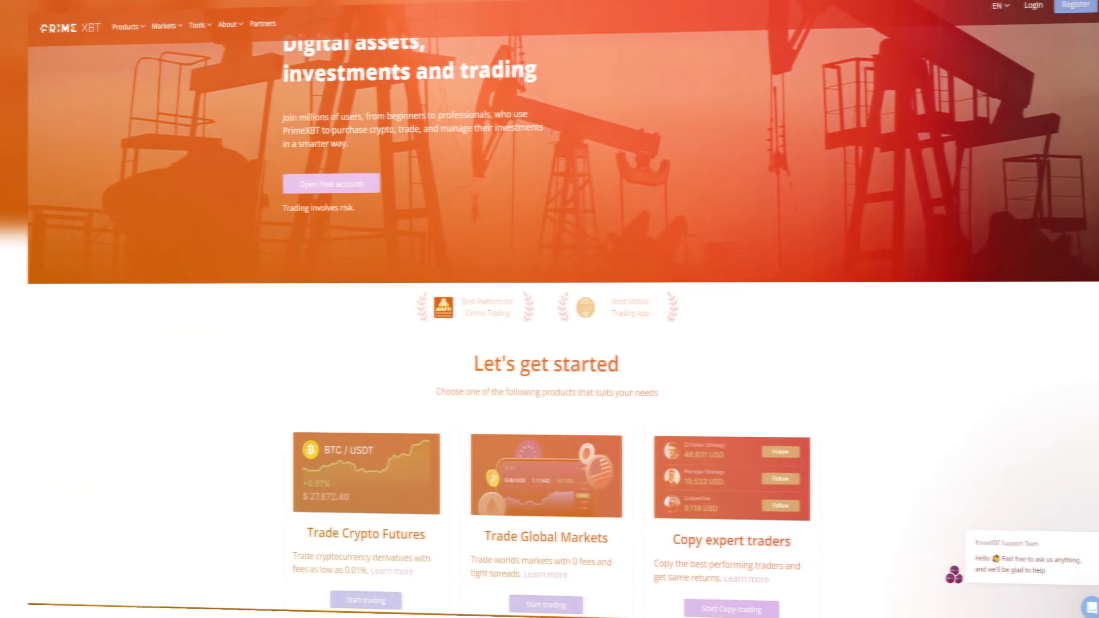
Scroll past the home page and bring up the AVAX/USDT 15m trading chart
scroll(1096, 51, down, 3)
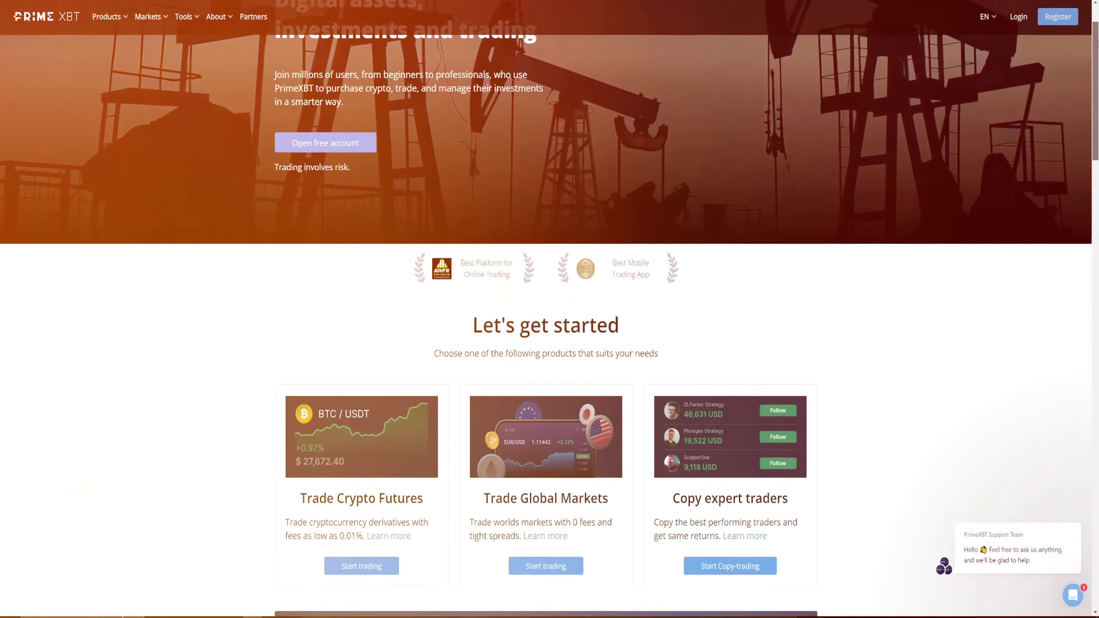
drag(1097, 51, 1065, 332)
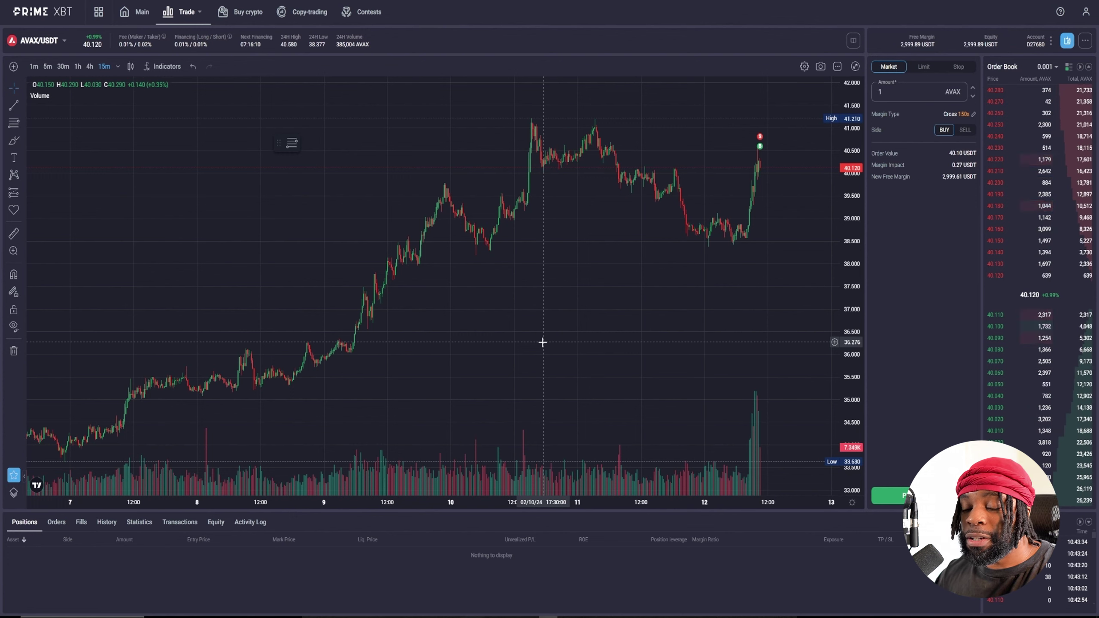
Pan and zoom the AVAX/USDT chart so the candles leave the screen, exposing the empty 24–33 price area
scroll(542, 342, down, 2)
drag(543, 342, 647, 182)
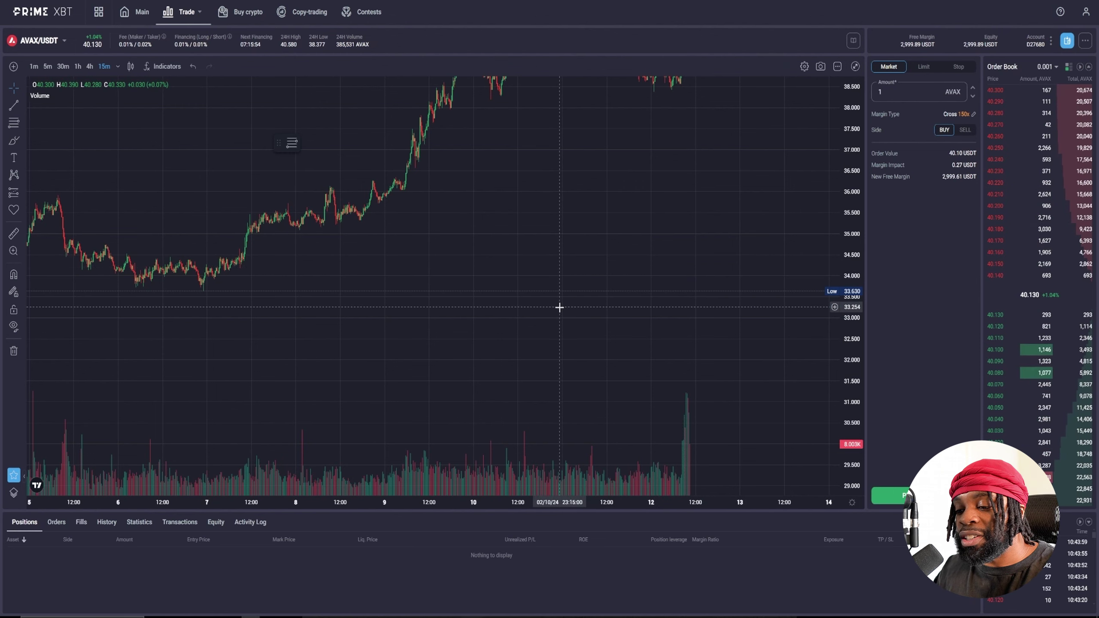
scroll(530, 321, up, 2)
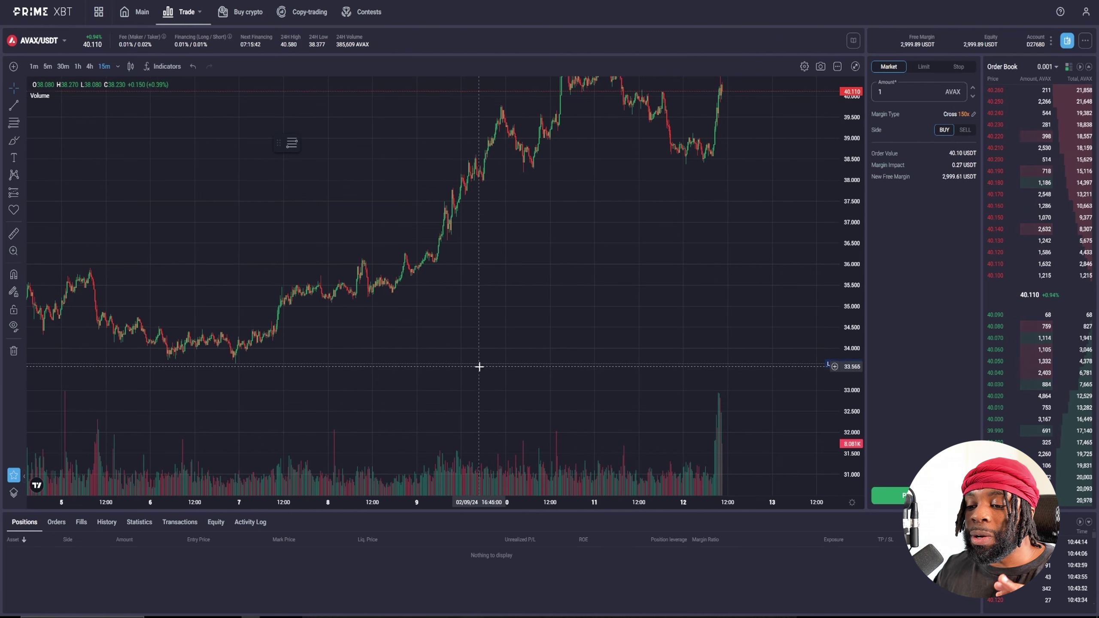
drag(479, 367, 500, 76)
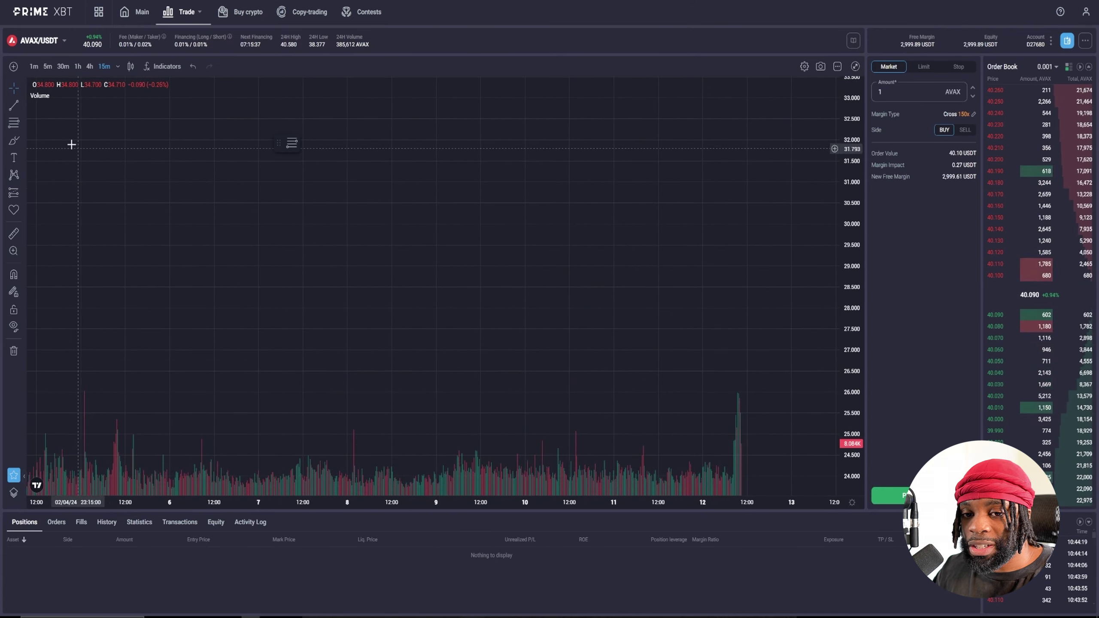
Freehand-draw a rising teal curve with a small hook at its bottom using the brush
click(14, 141)
mouse_move(327, 358)
mouse_down()
mouse_move(410, 210)
mouse_move(433, 195)
mouse_move(428, 211)
mouse_up()
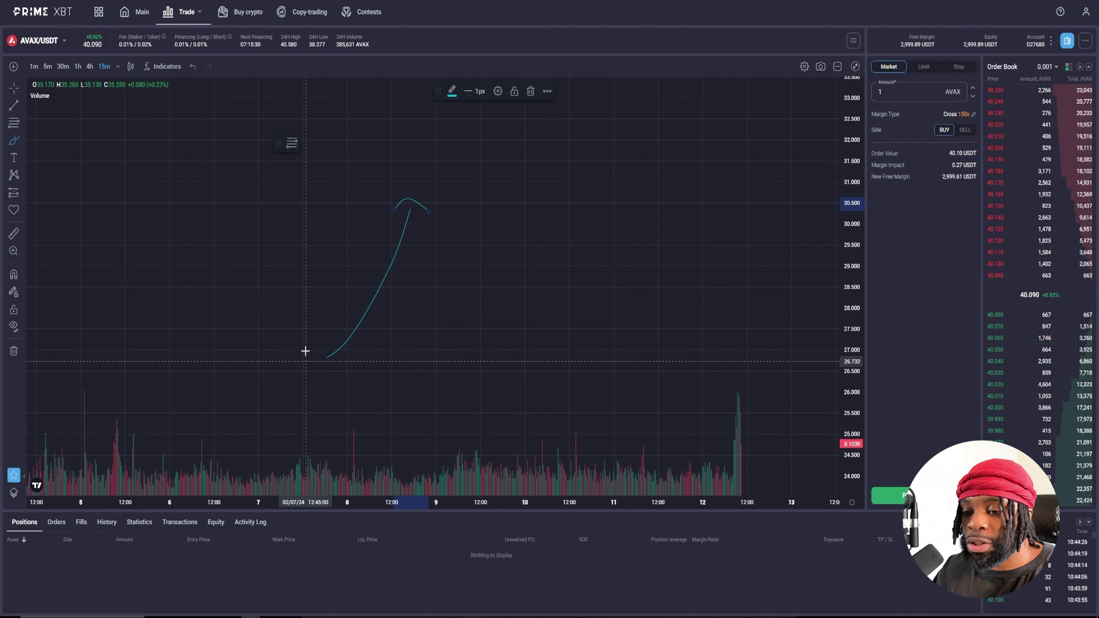
drag(310, 345, 336, 362)
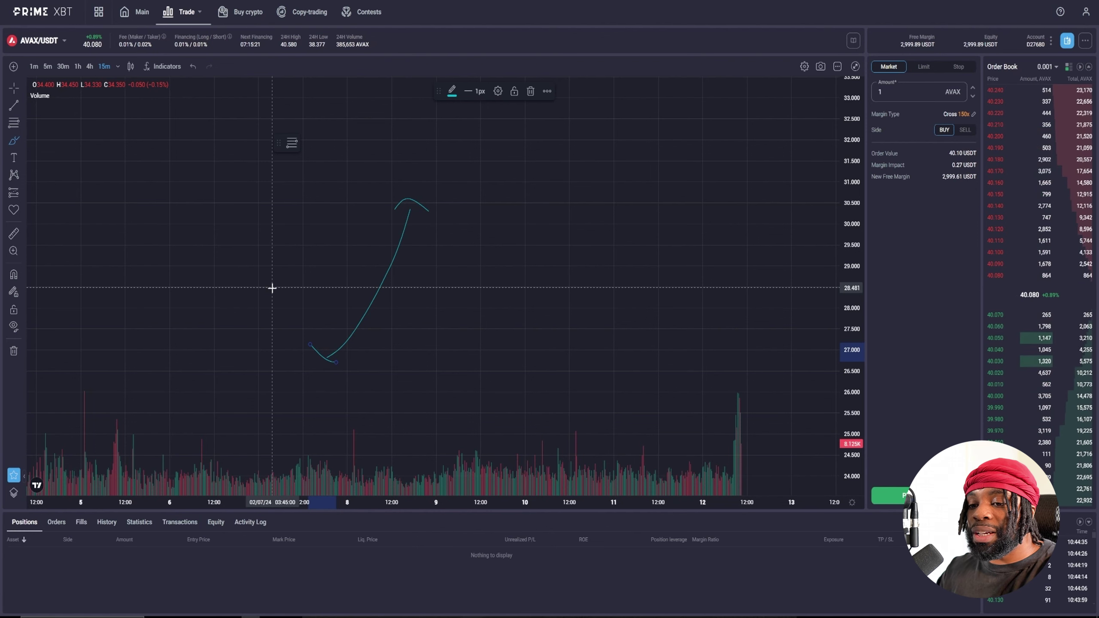
Handwrite a word above the curve, a low dollar figure by its bottom and $1500 near the peak
mouse_move(377, 134)
mouse_down()
mouse_move(386, 174)
mouse_move(407, 139)
mouse_up()
mouse_move(400, 183)
mouse_down()
mouse_move(408, 138)
mouse_move(435, 160)
mouse_up()
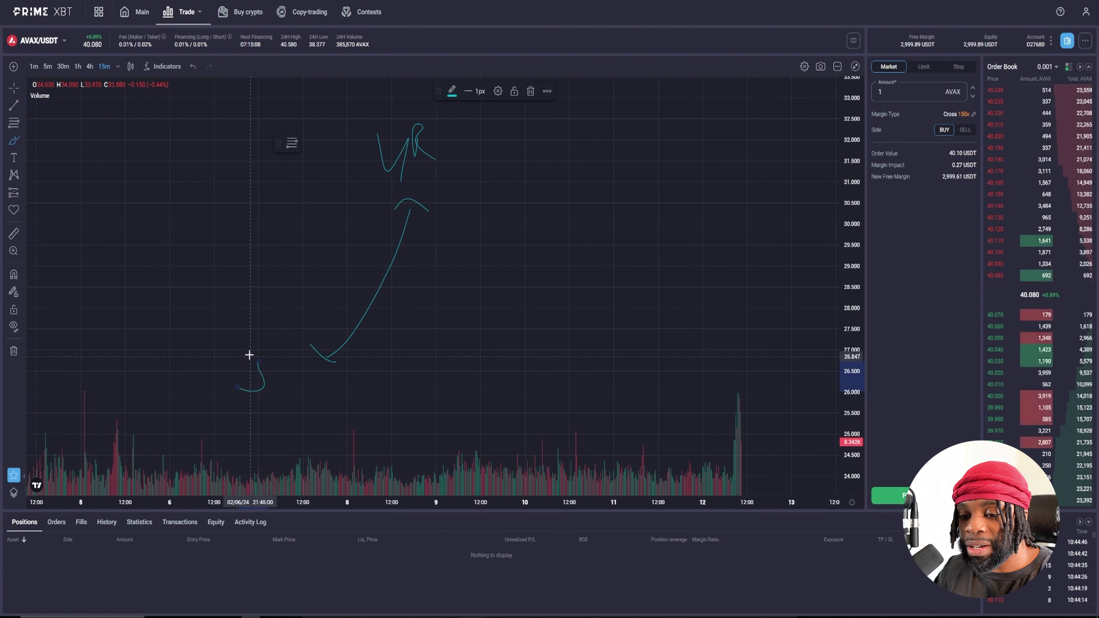
mouse_move(248, 356)
mouse_down()
mouse_move(257, 380)
mouse_move(275, 364)
mouse_move(297, 381)
mouse_up()
drag(348, 182, 360, 215)
drag(373, 186, 365, 213)
drag(380, 190, 381, 193)
drag(393, 185, 394, 188)
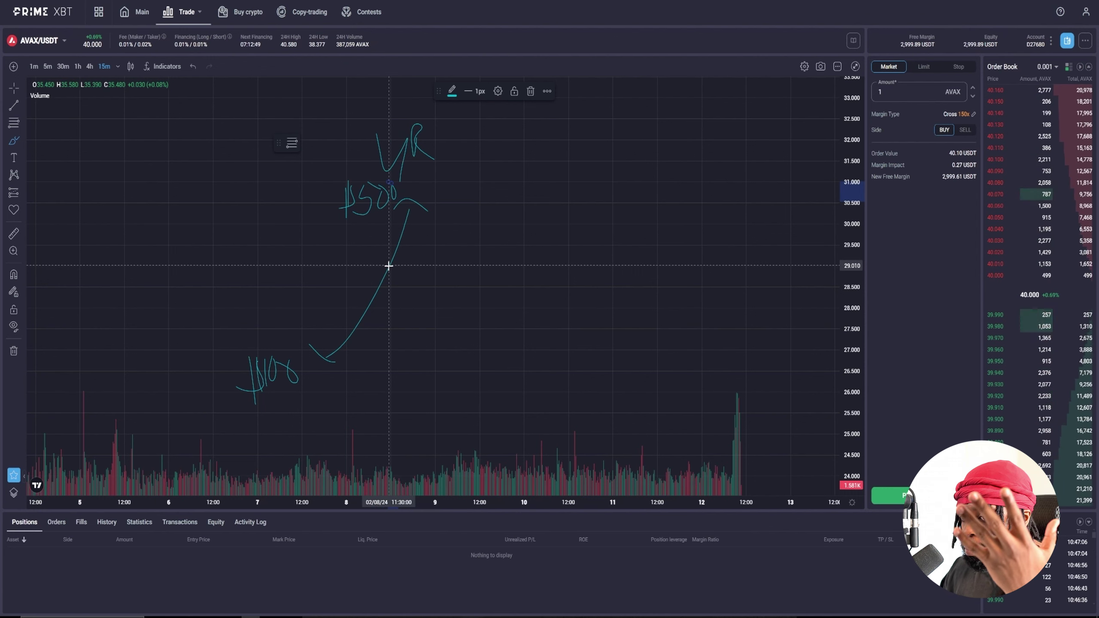
Sketch a box and a V-shaped dip on the curve, then box-select all freehand drawings
mouse_move(383, 265)
mouse_down()
mouse_move(484, 301)
mouse_move(379, 305)
mouse_move(392, 303)
mouse_up()
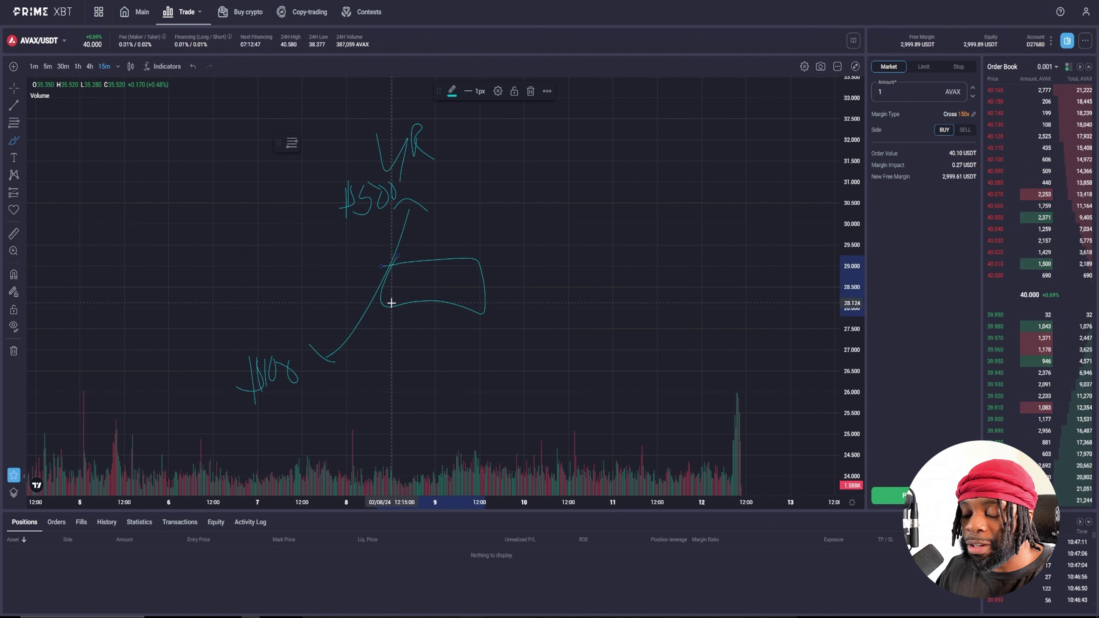
drag(408, 233, 468, 220)
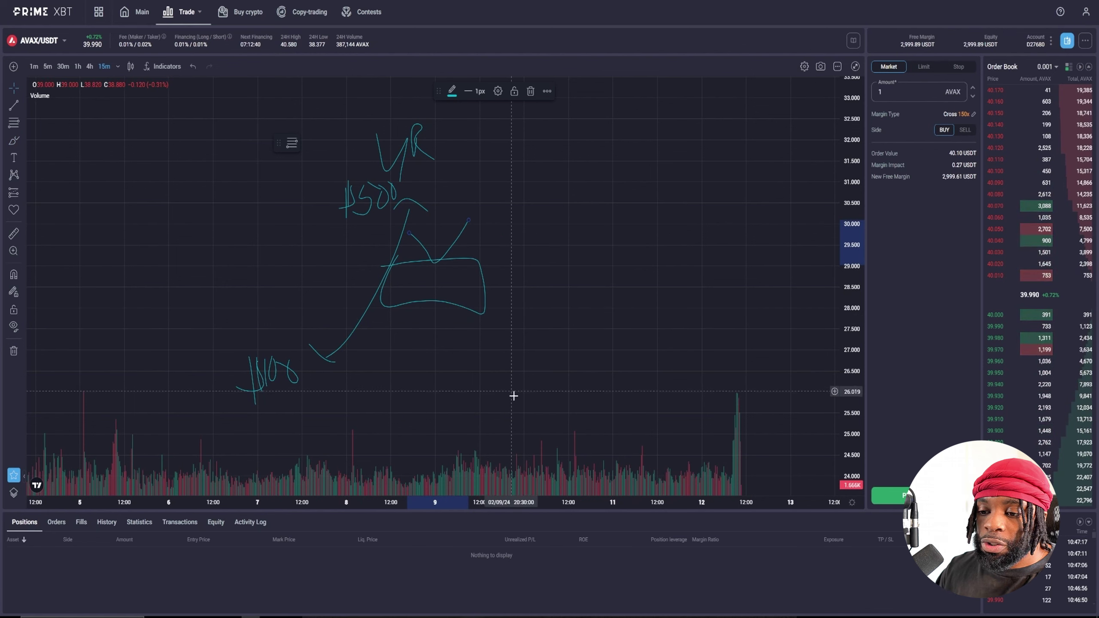
mouse_move(513, 395)
mouse_down()
mouse_move(299, 166)
mouse_move(225, 126)
mouse_up()
Delete the selected sketches, browse the pair list without switching, and pan back to the AVAX candles
key(Delete)
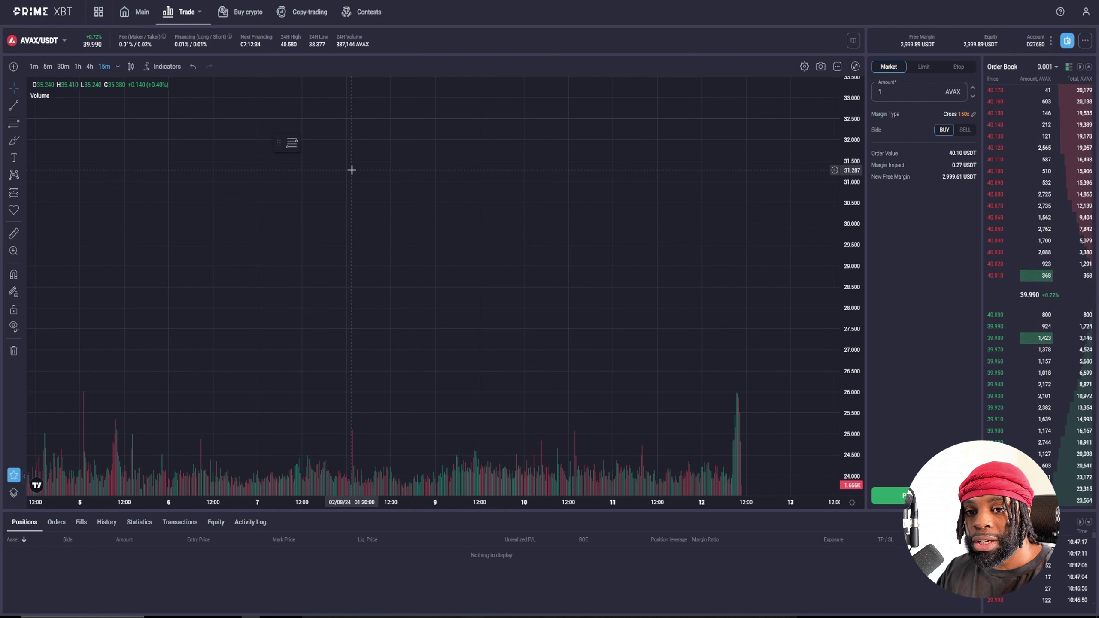
click(64, 43)
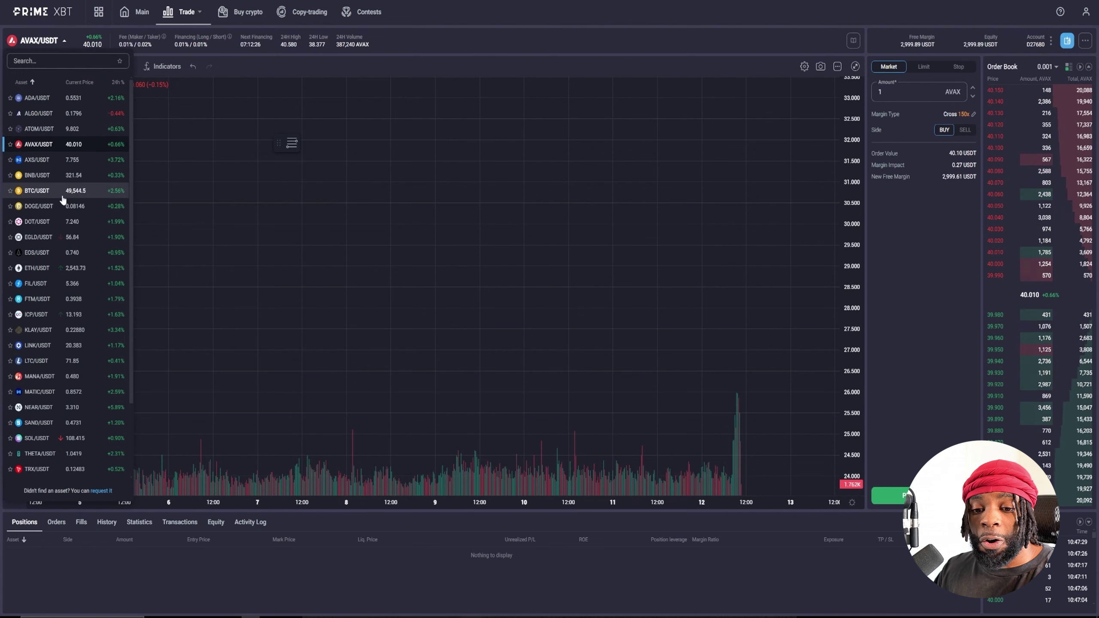
scroll(67, 212, down, 3)
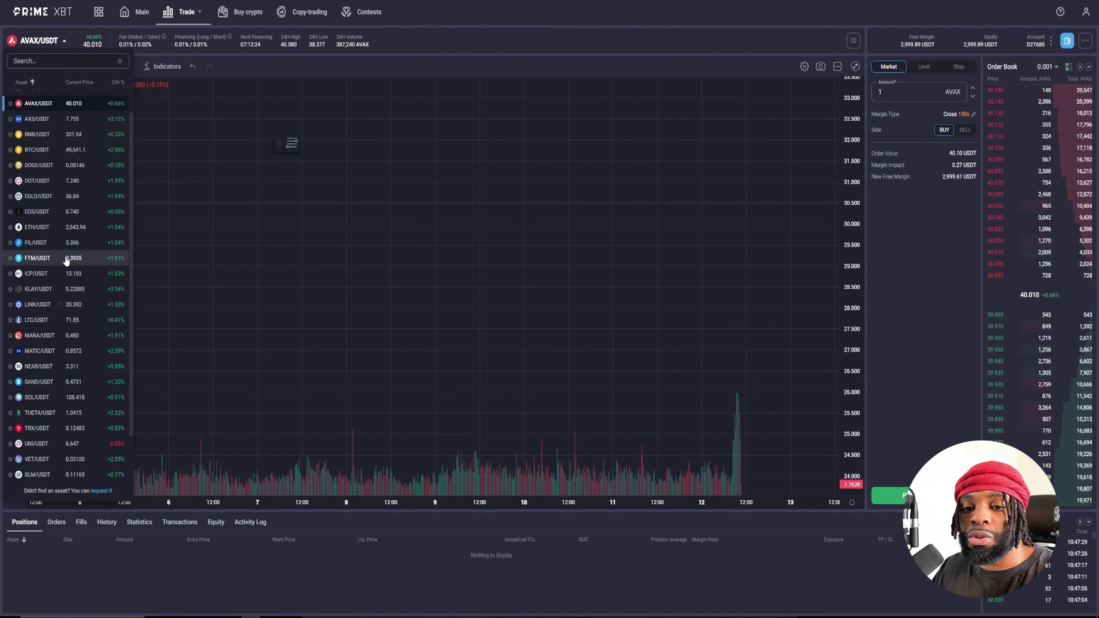
scroll(67, 212, up, 3)
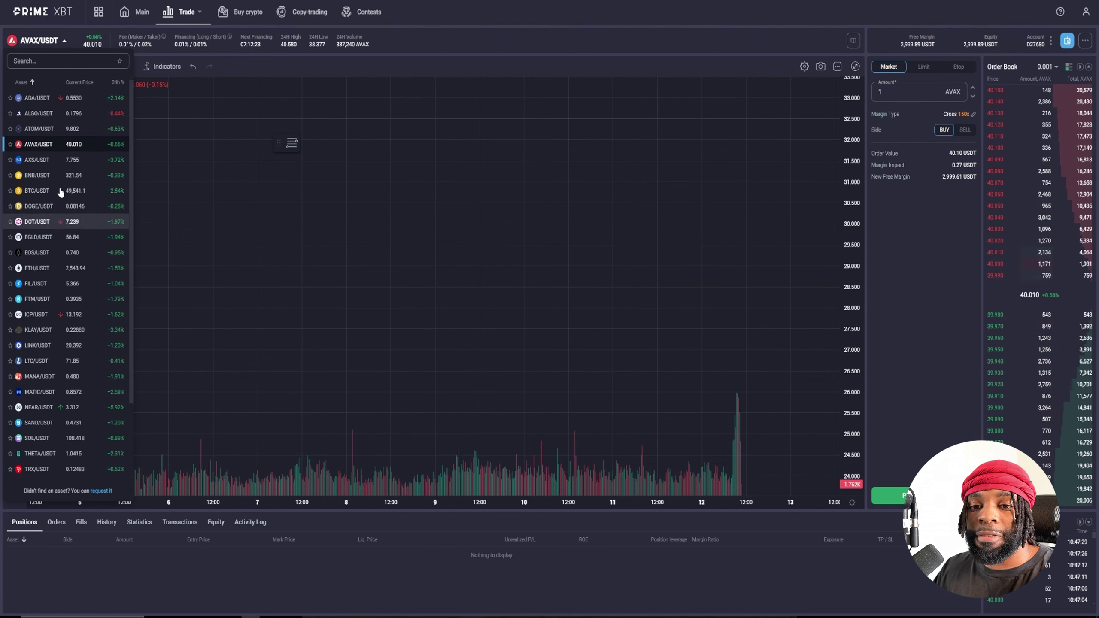
click(184, 148)
drag(418, 169, 400, 219)
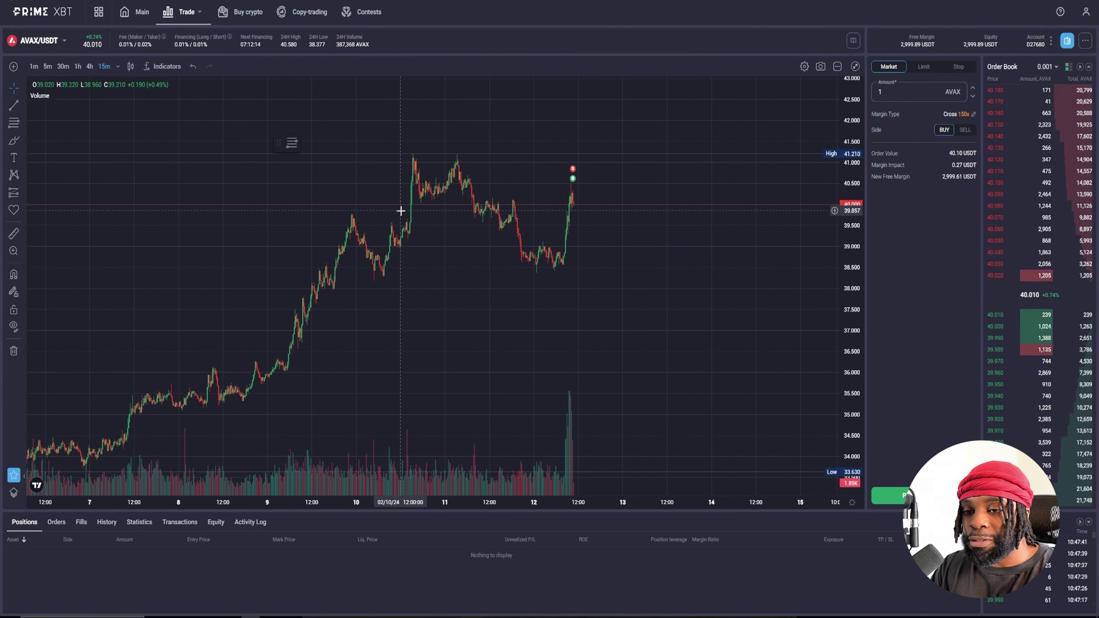
Star 1 day in the timeframe list to add it beside 15m, 1h and 4h
click(116, 66)
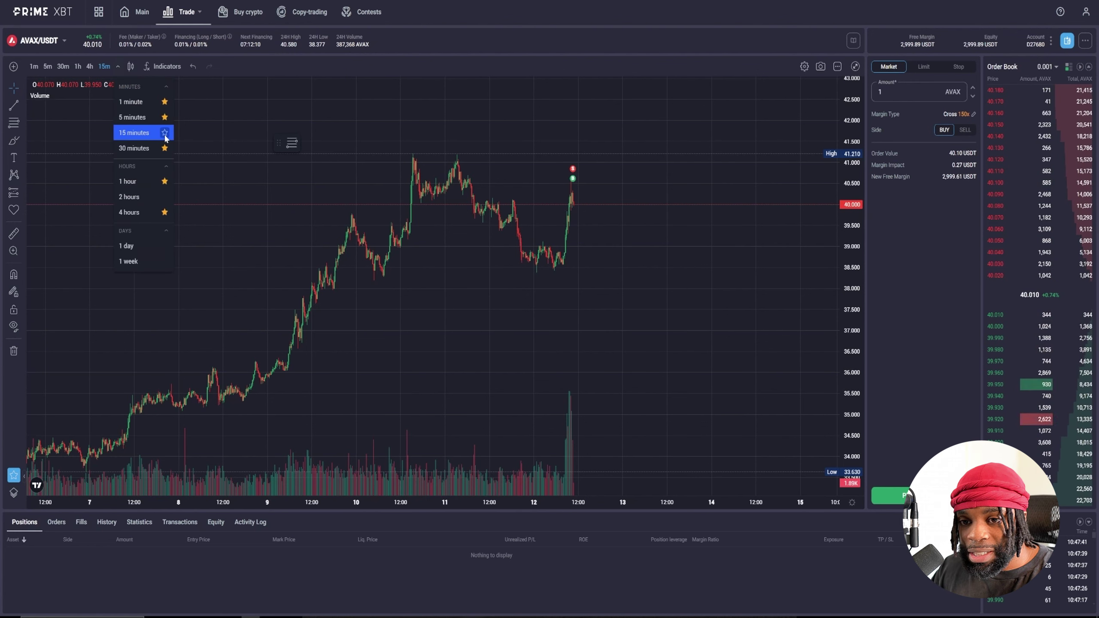
click(164, 246)
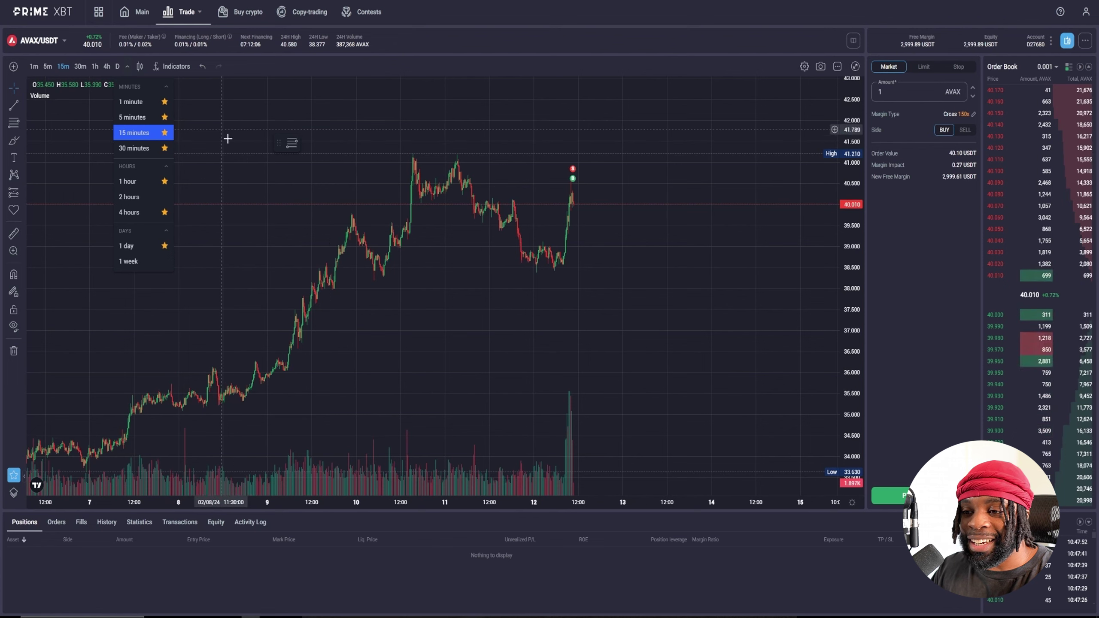
click(221, 190)
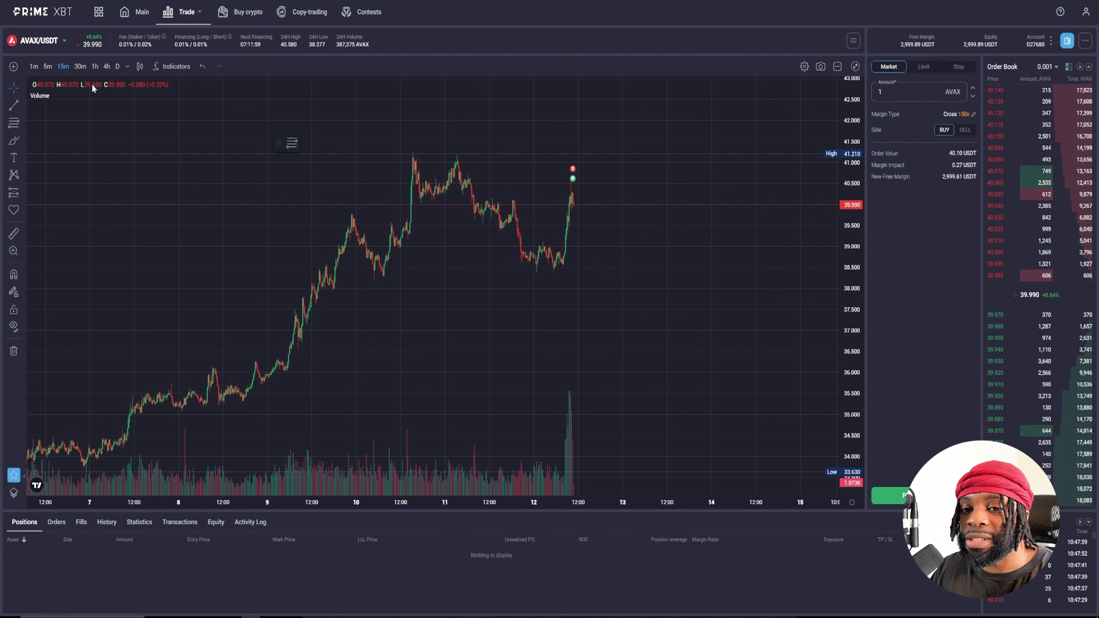
Switch to 4-hour candles, fit the price scale and draw a horizontal line at the 50.000 high
click(106, 66)
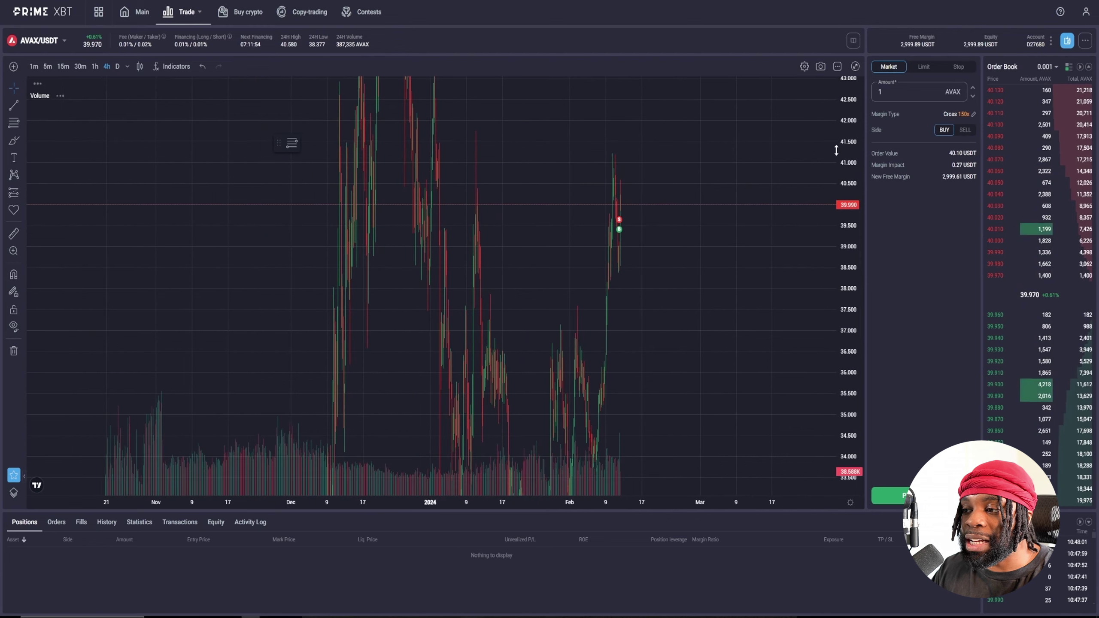
drag(836, 150, 763, 442)
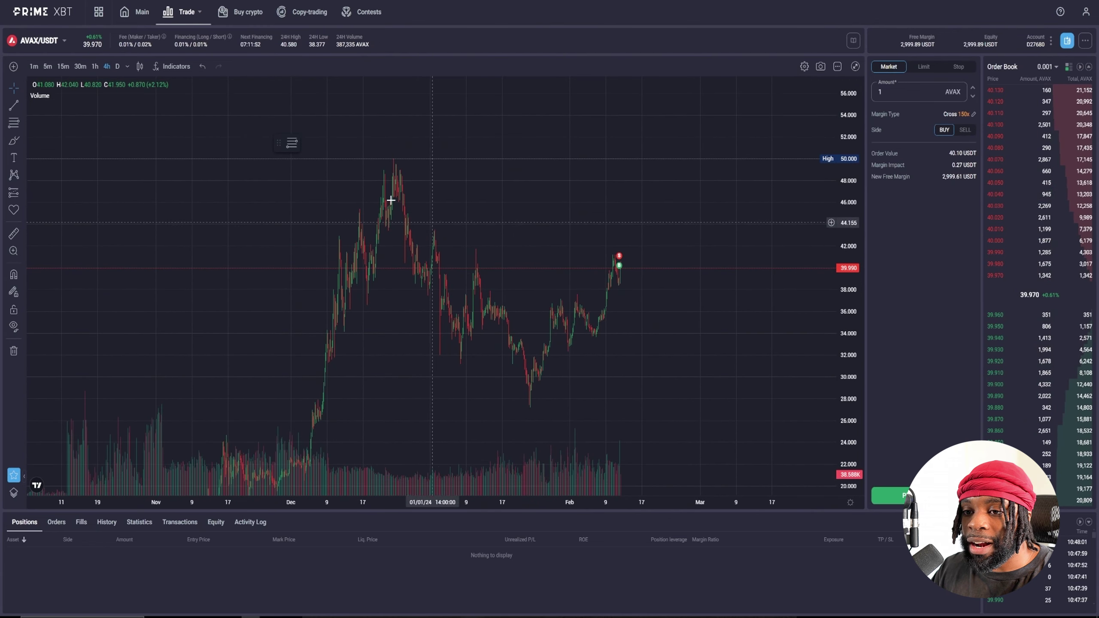
click(344, 159)
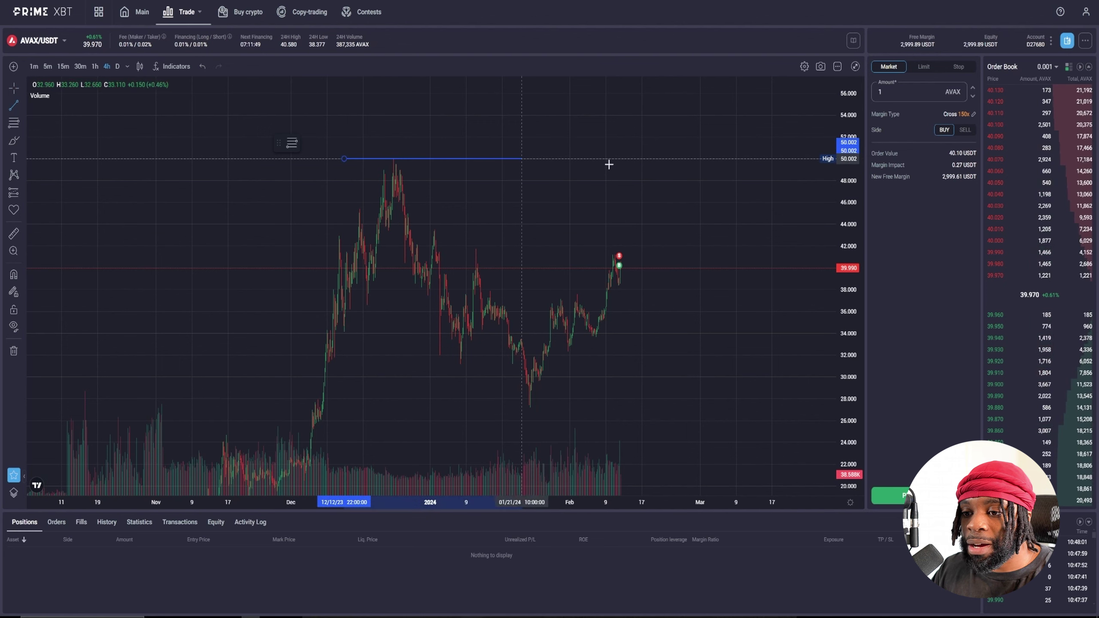
click(763, 176)
scroll(397, 327, up, 2)
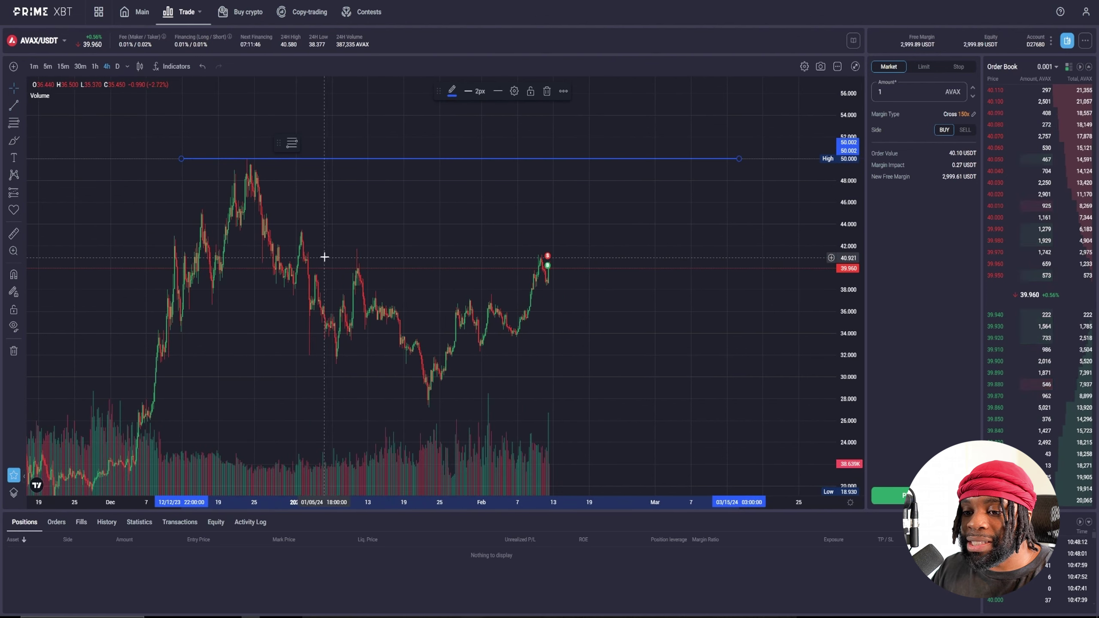
drag(337, 248, 245, 211)
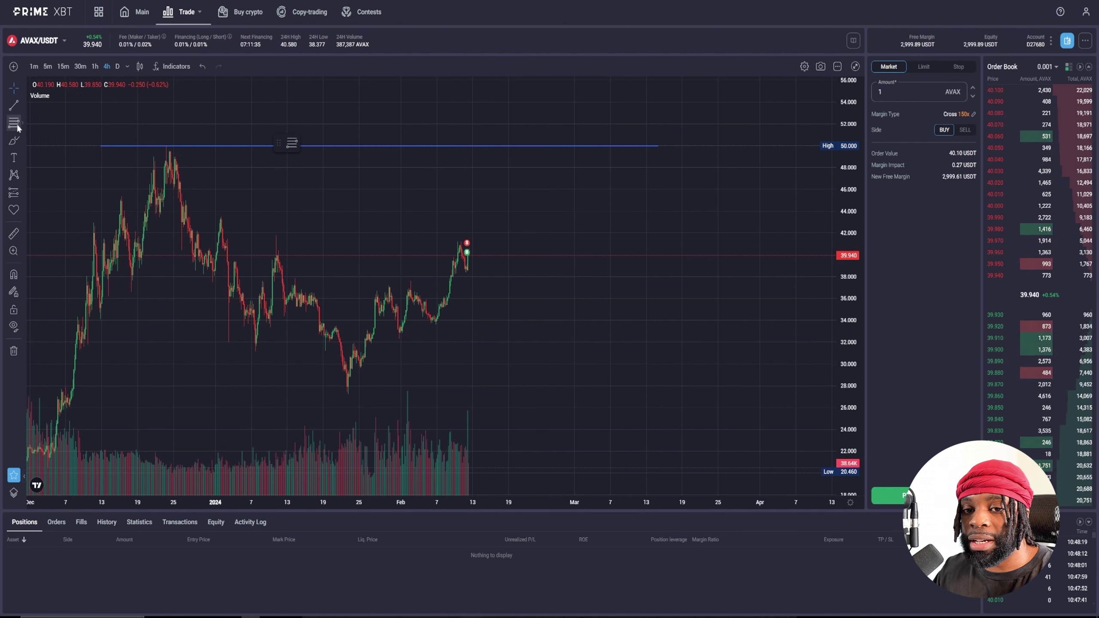
click(13, 105)
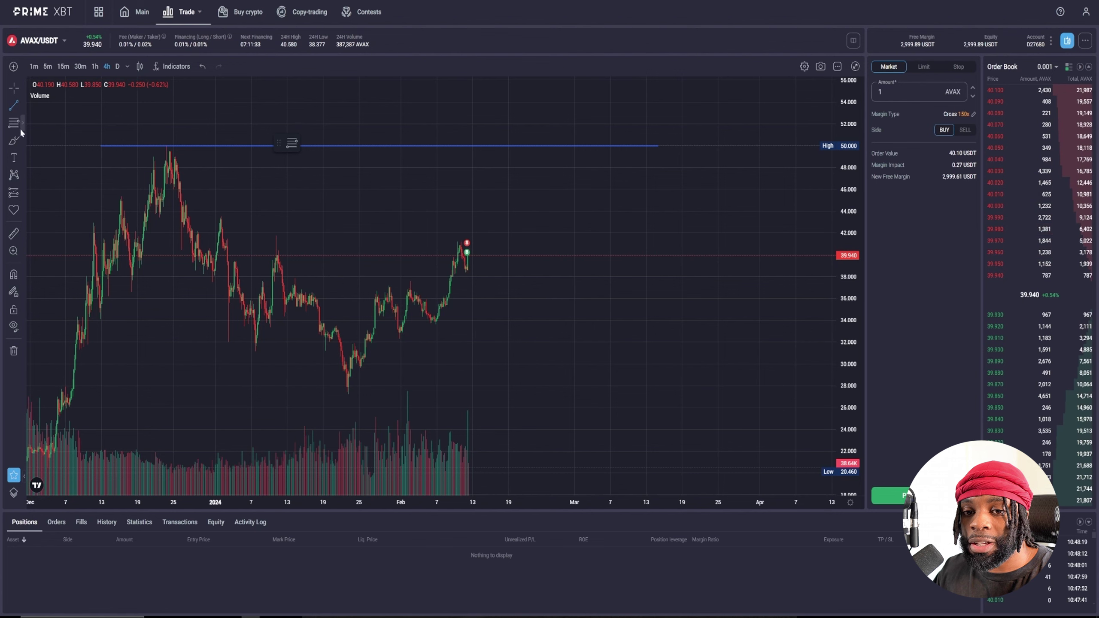
Draw a Trend Line from the Jan 24 low up to about 39.8 along February's rising lows
click(22, 106)
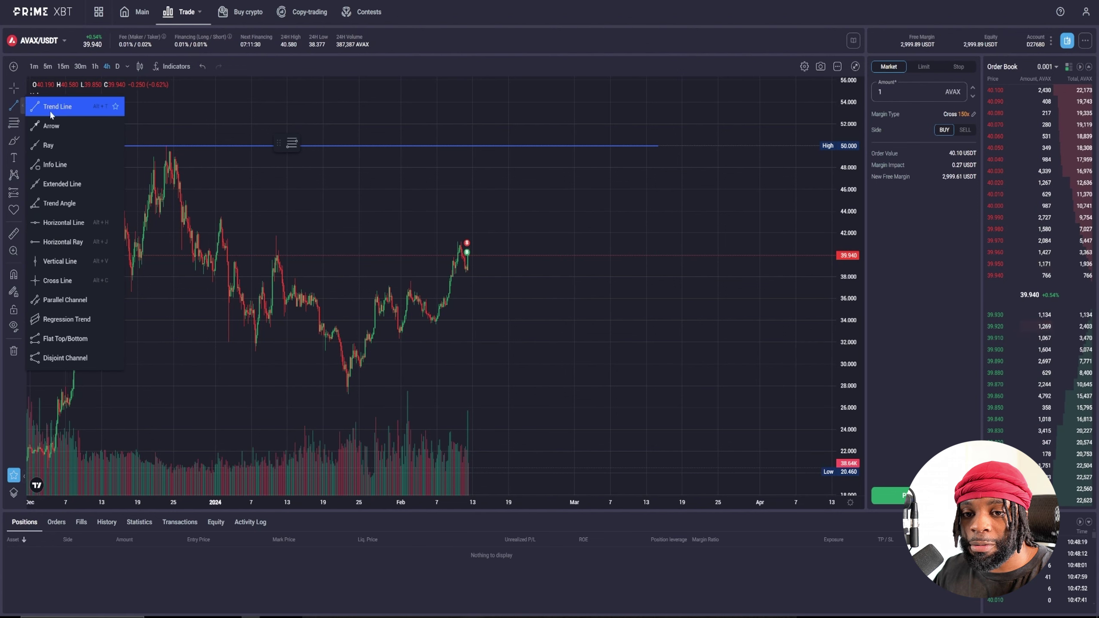
click(352, 393)
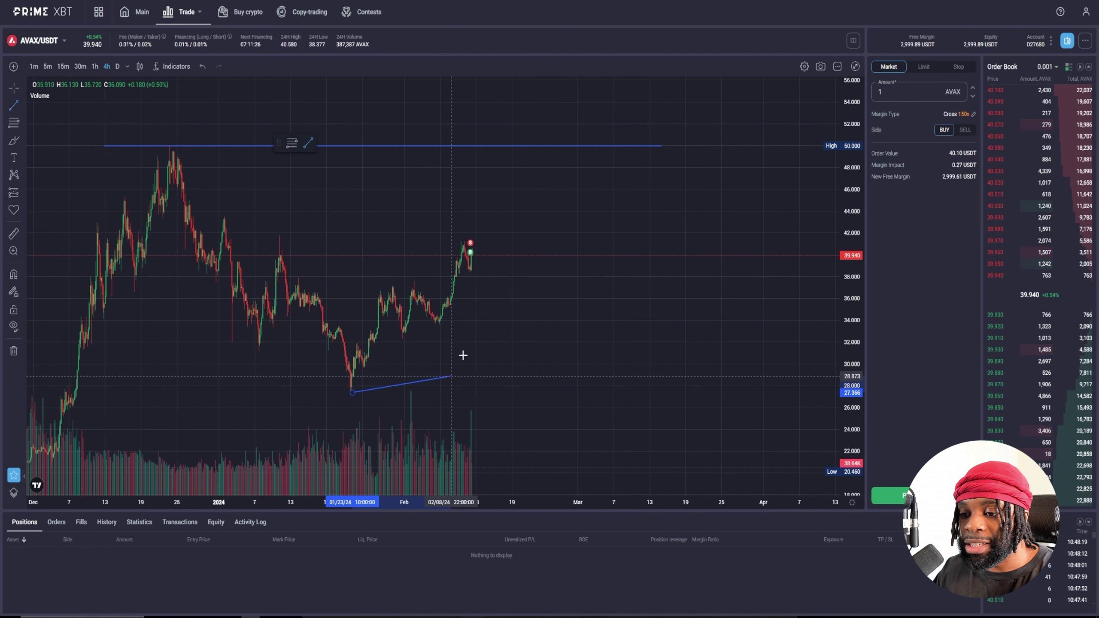
click(525, 258)
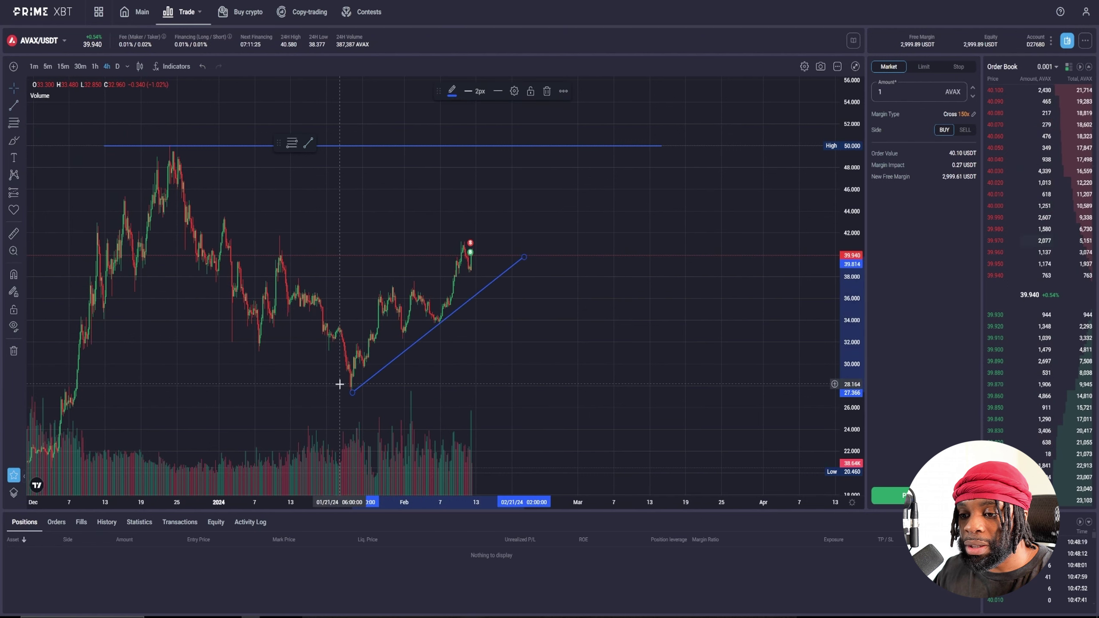
Switch to 1h candles, enlarge the price scale and lock drawing mode, discarding a stray second line
click(95, 67)
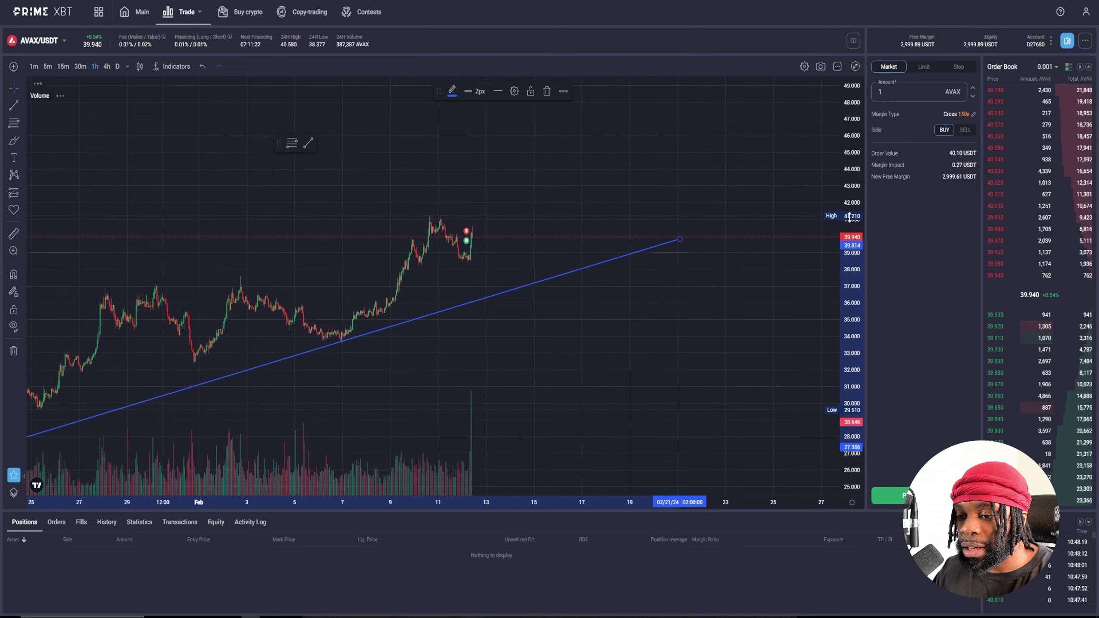
drag(849, 216, 479, 285)
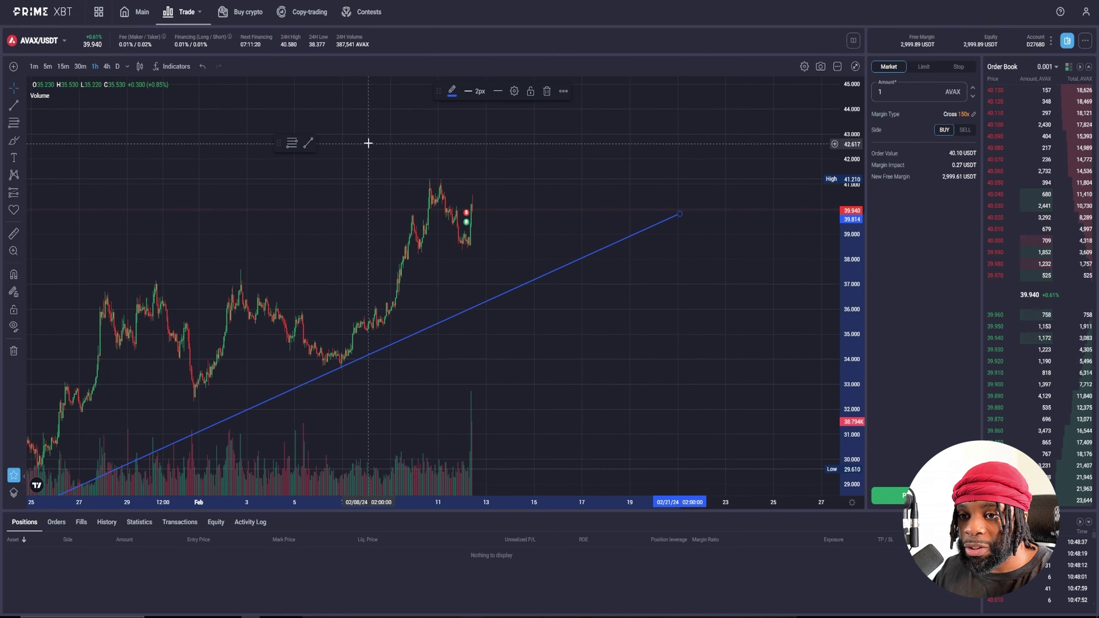
click(308, 143)
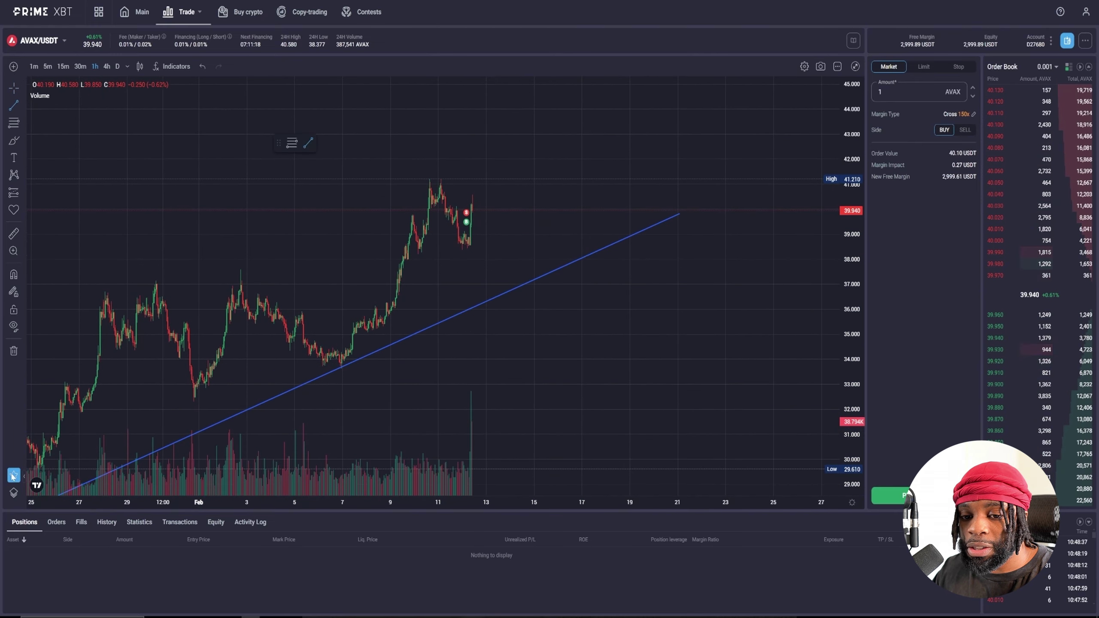
click(14, 292)
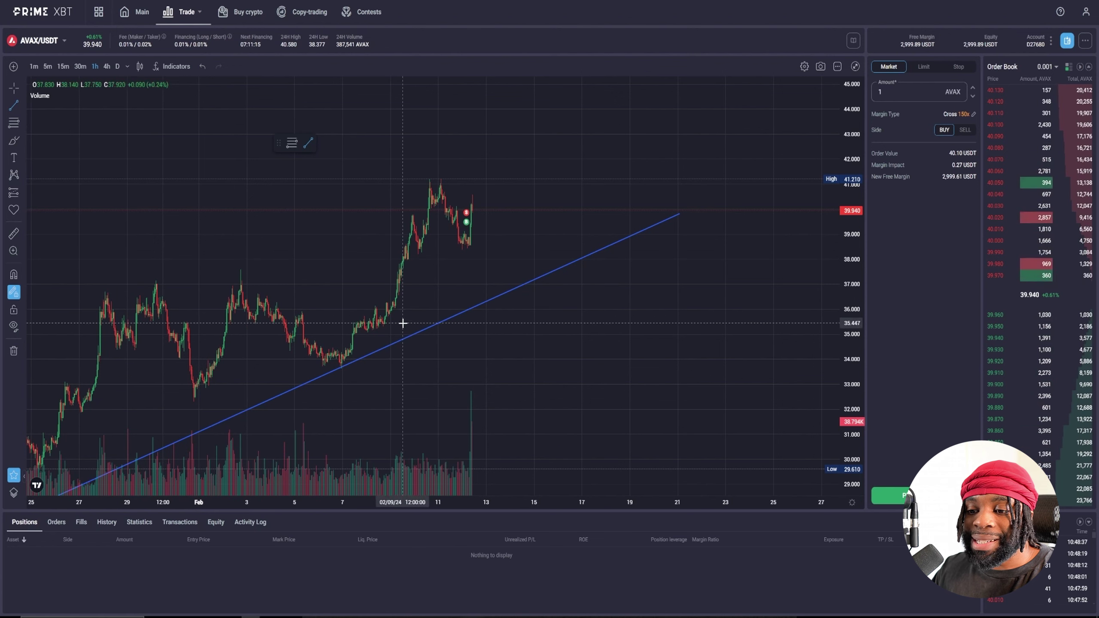
click(372, 330)
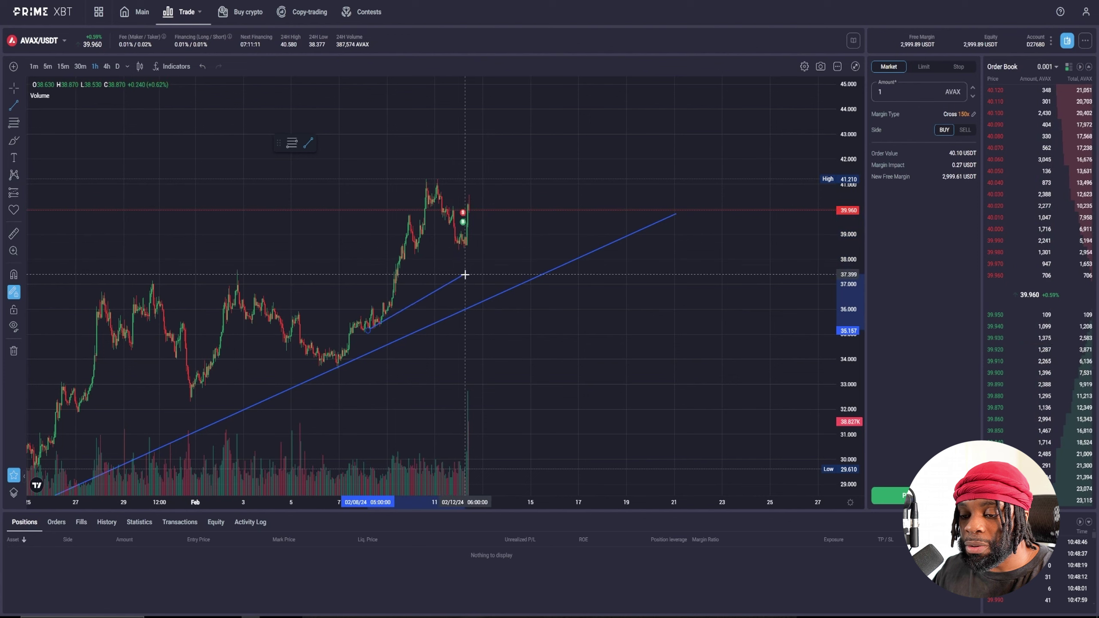
click(493, 226)
key(Delete)
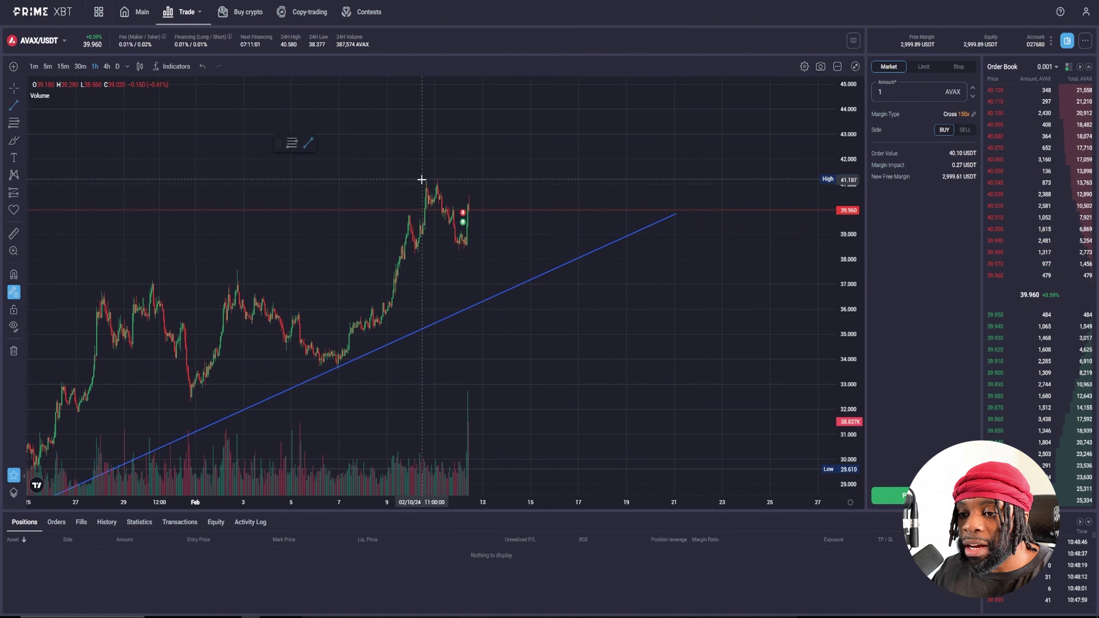
Draw a flat line along the 41.210 high and a rising support line near 38.5 under the pullback lows
drag(423, 179, 507, 179)
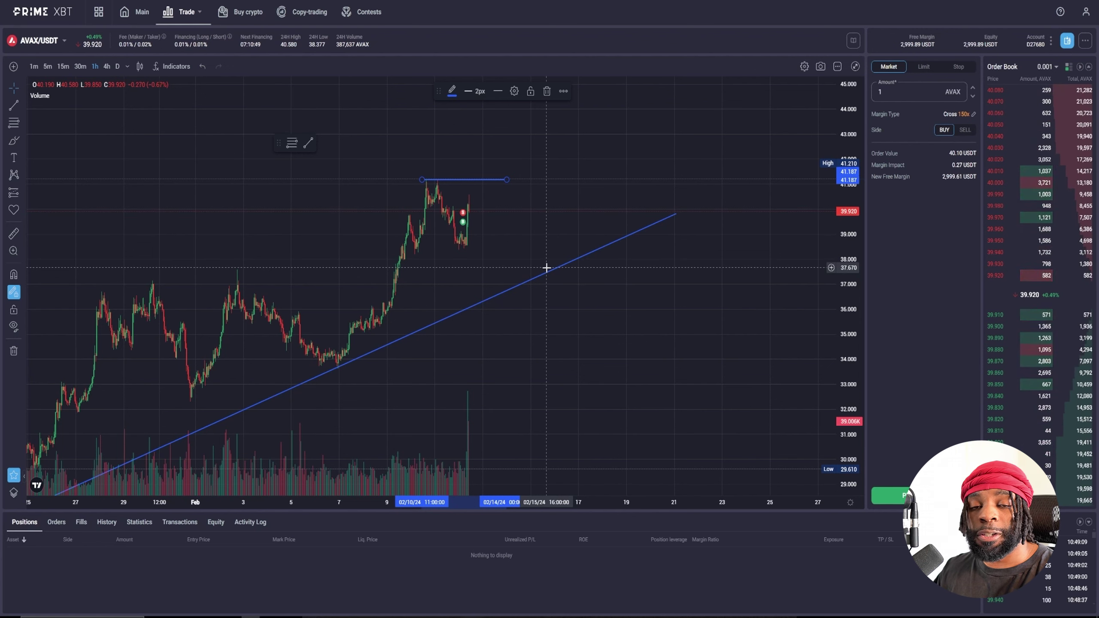
click(331, 179)
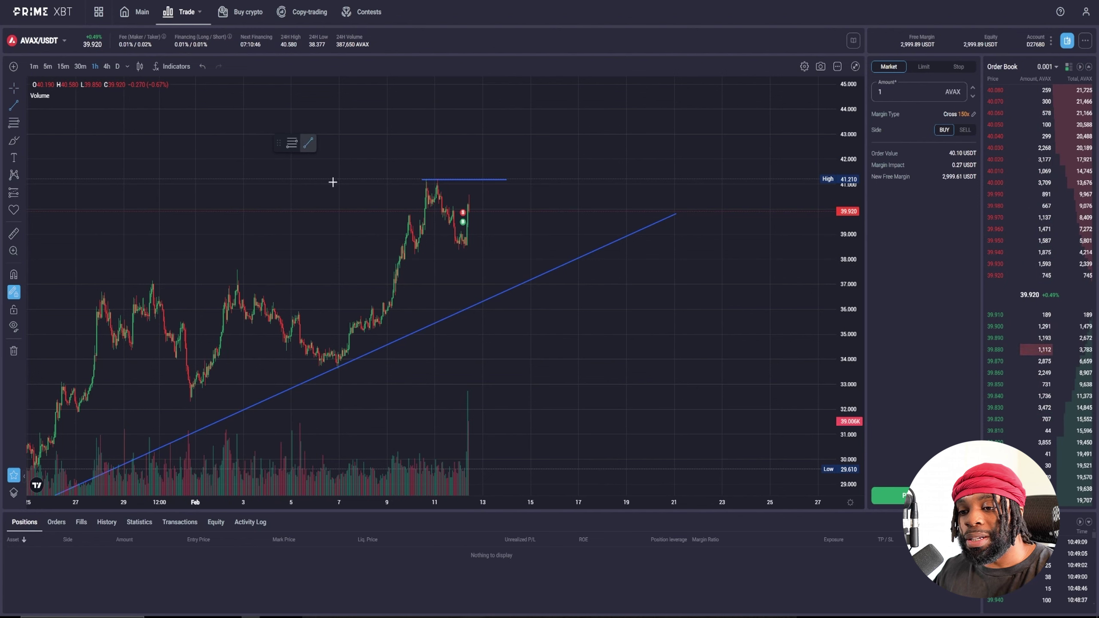
mouse_move(408, 255)
mouse_down()
mouse_move(495, 234)
mouse_move(508, 242)
mouse_up()
click(509, 241)
key(Escape)
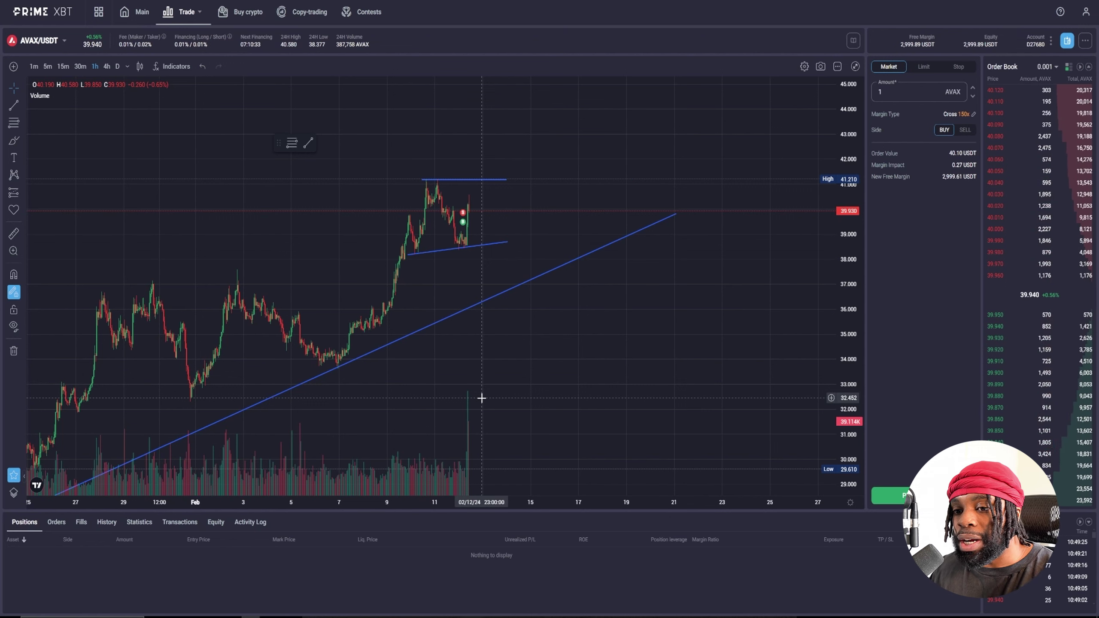
click(292, 143)
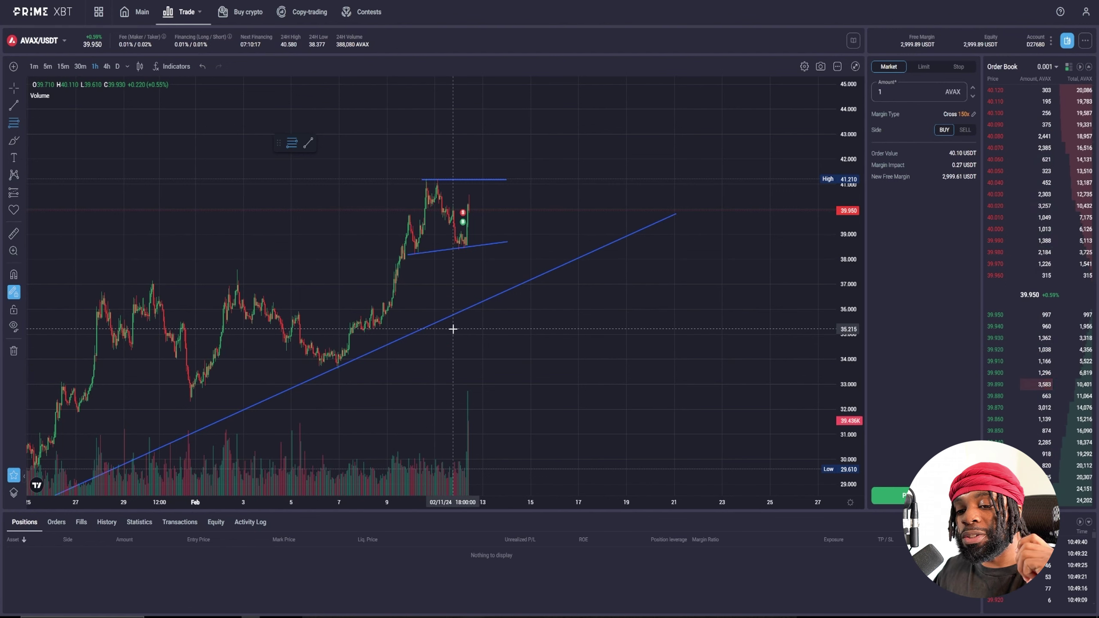
Draw horizontal trend-line levels at 34.42, 35.85 and 37.59 marking February swing points beneath the rally
click(308, 143)
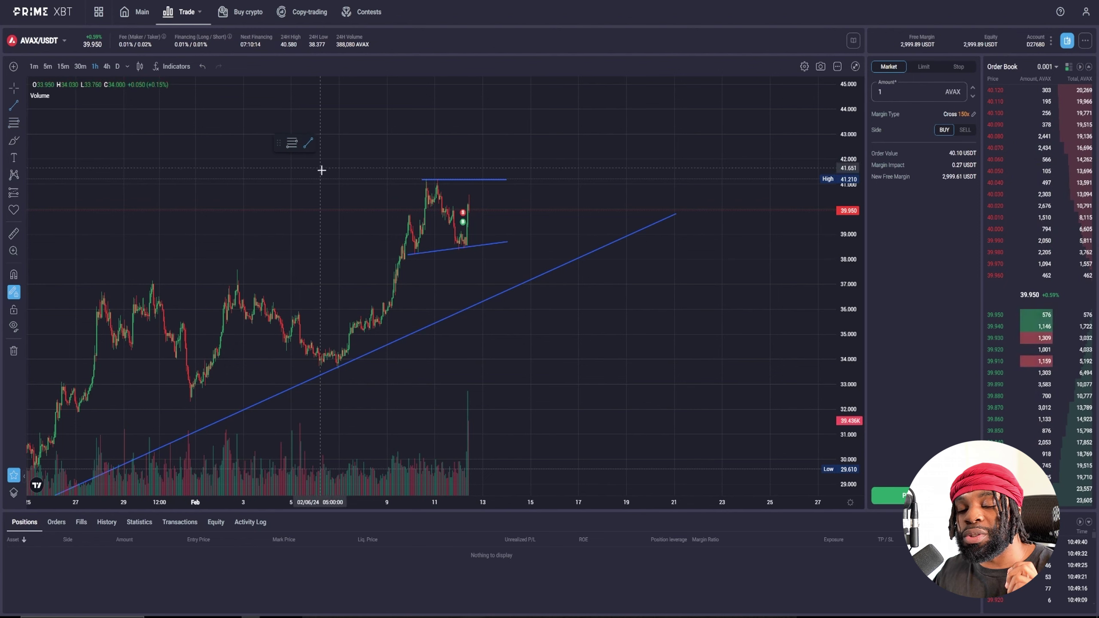
click(317, 349)
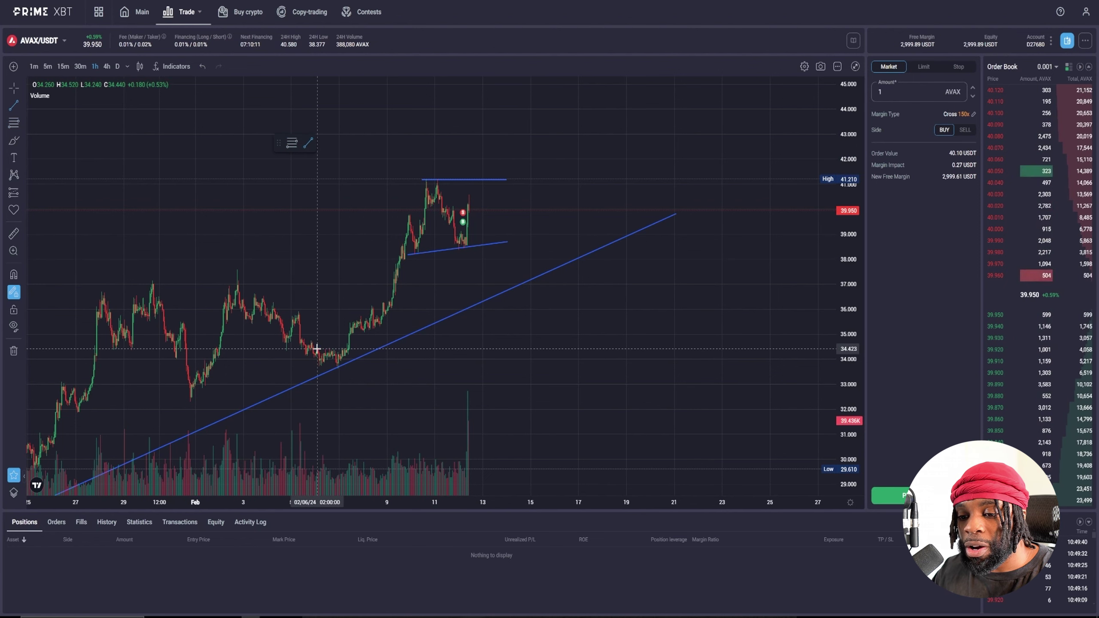
click(350, 348)
click(289, 313)
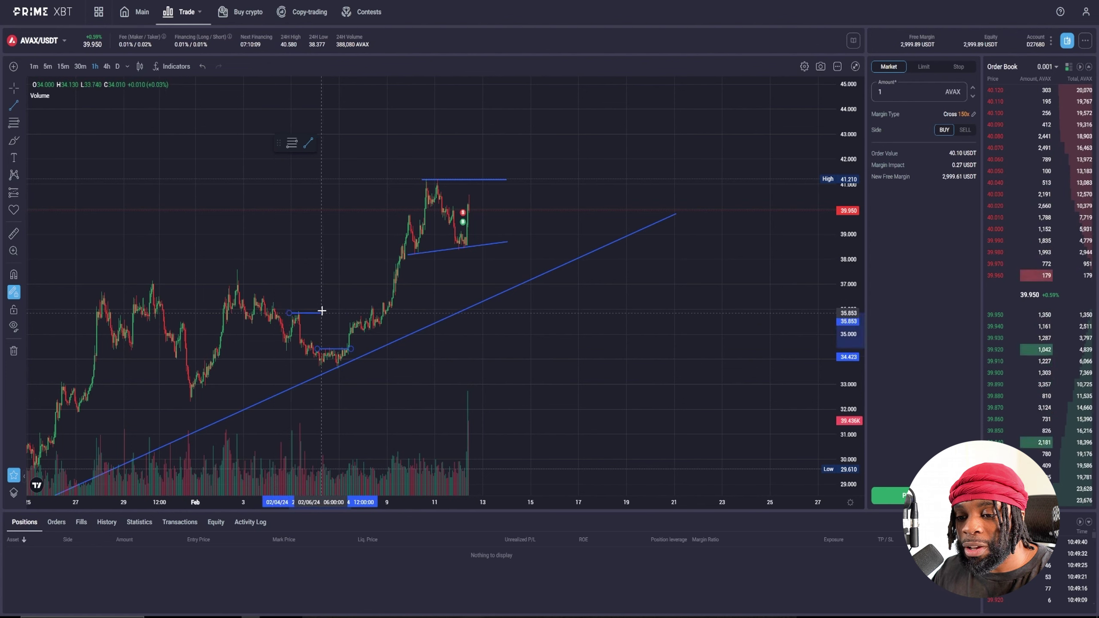
click(369, 312)
click(238, 269)
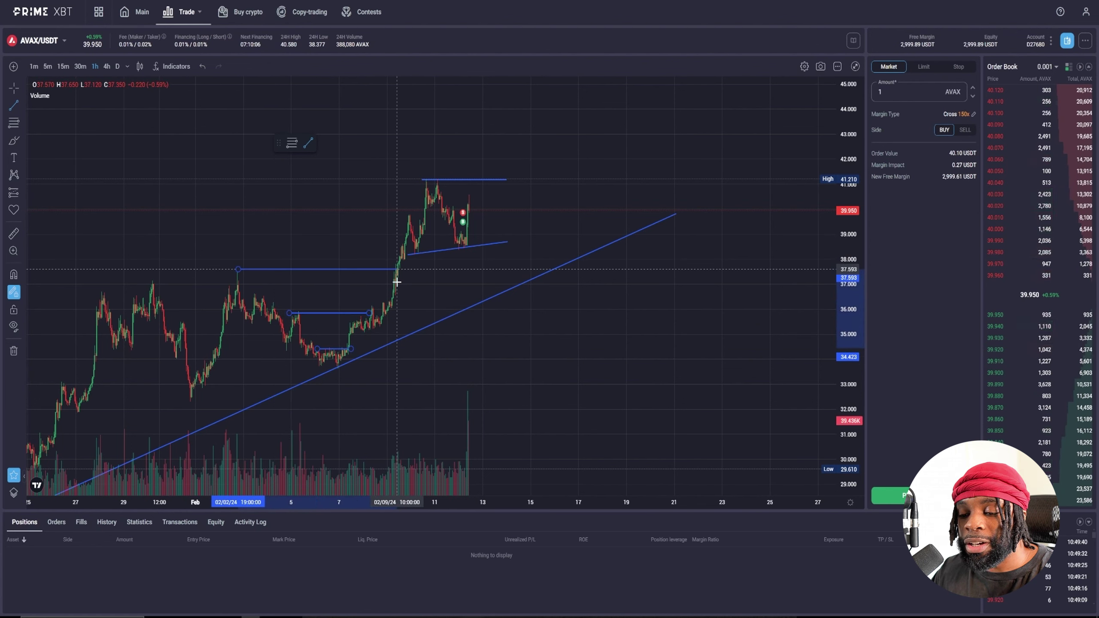
click(397, 281)
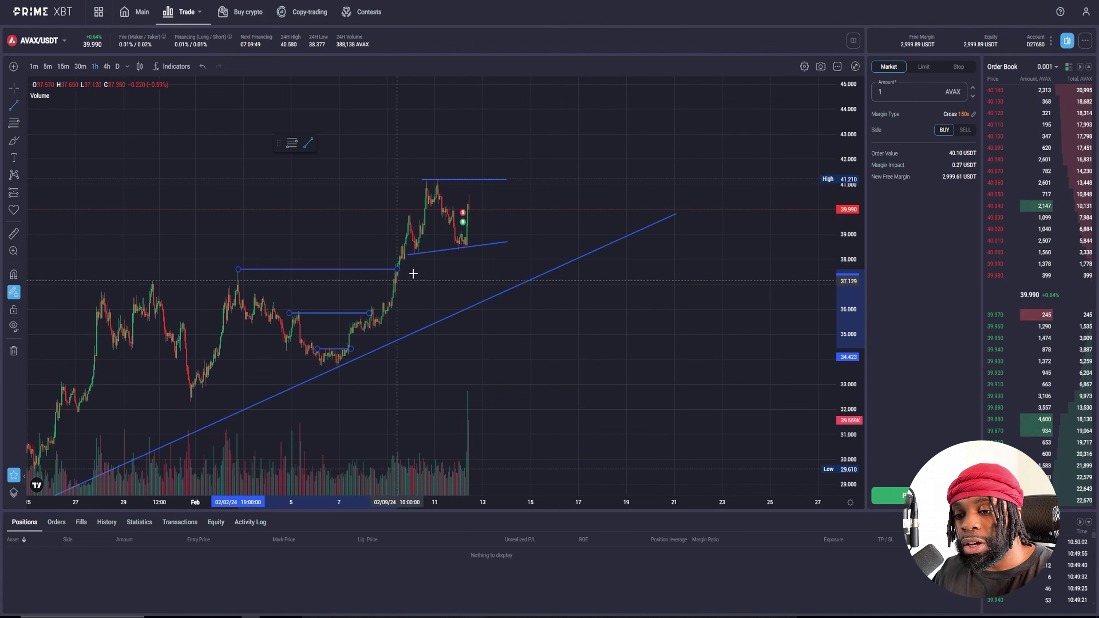
click(436, 214)
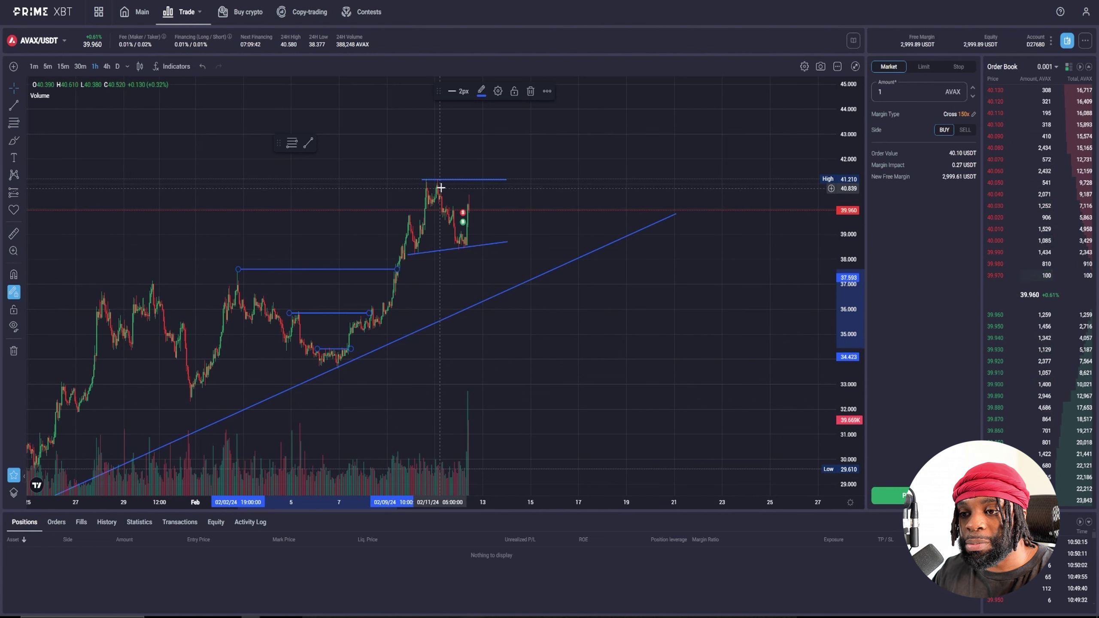
Draw a Fibonacci retracement from the Feb 6 low near 33.7 up to the 41.168 high
click(293, 143)
click(337, 366)
click(372, 324)
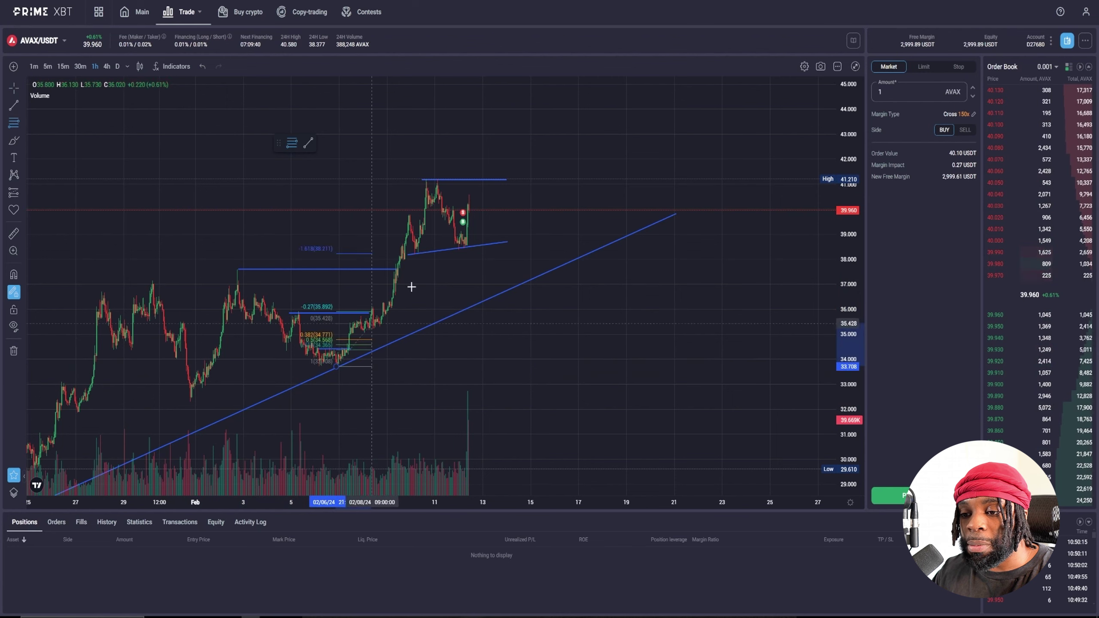
click(630, 179)
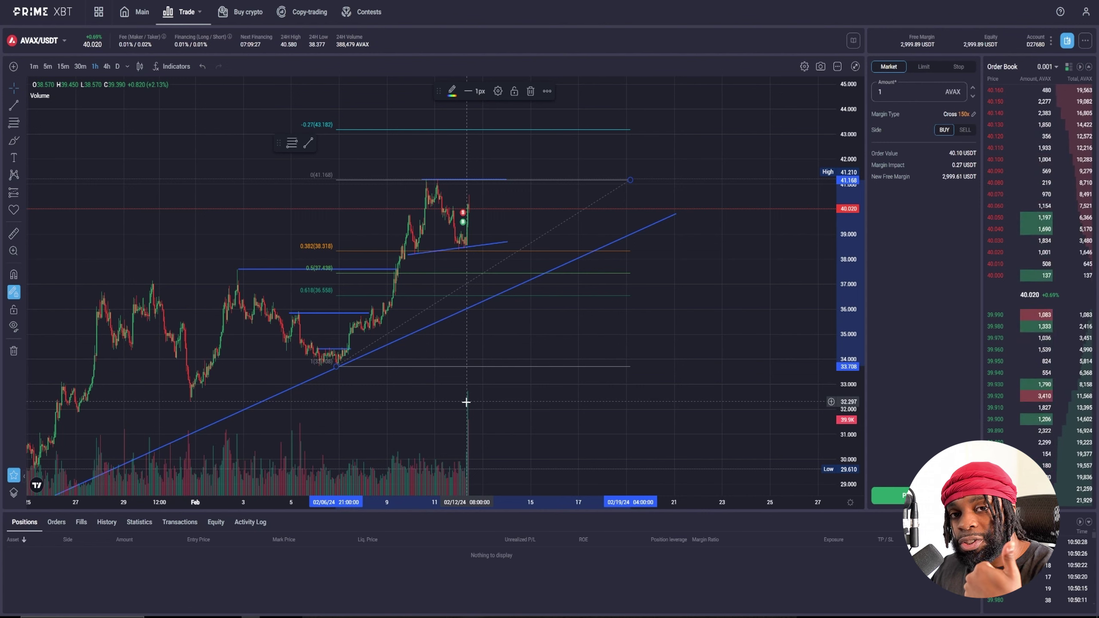
Switch to 15-minute candles and draw a short horizontal level near 39.05 across the Feb 11–12 consolidation
click(64, 64)
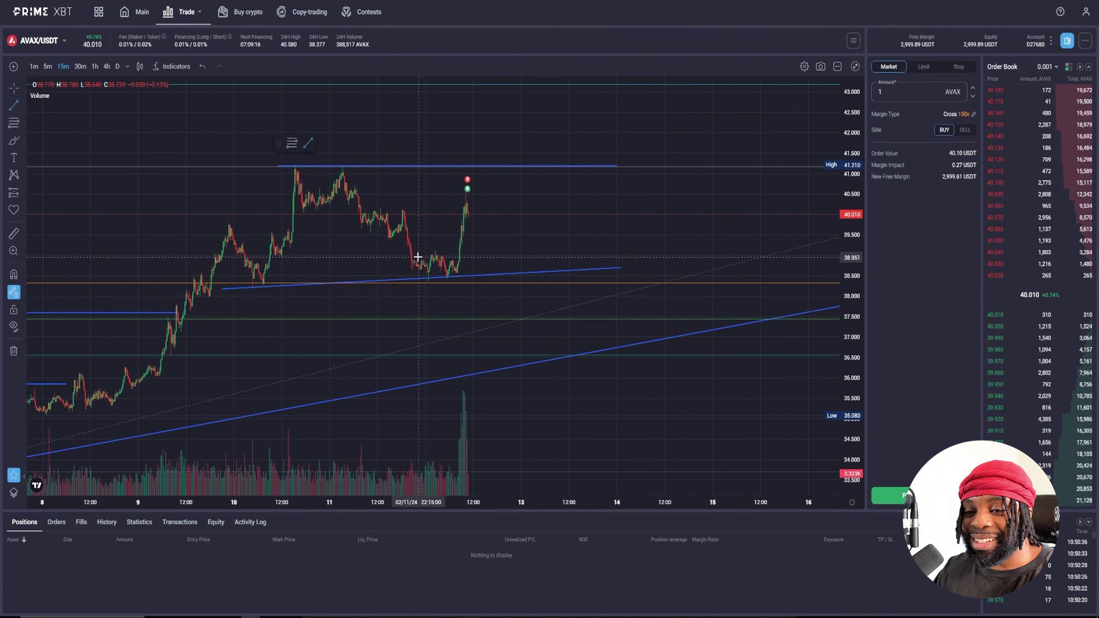
drag(412, 252, 458, 252)
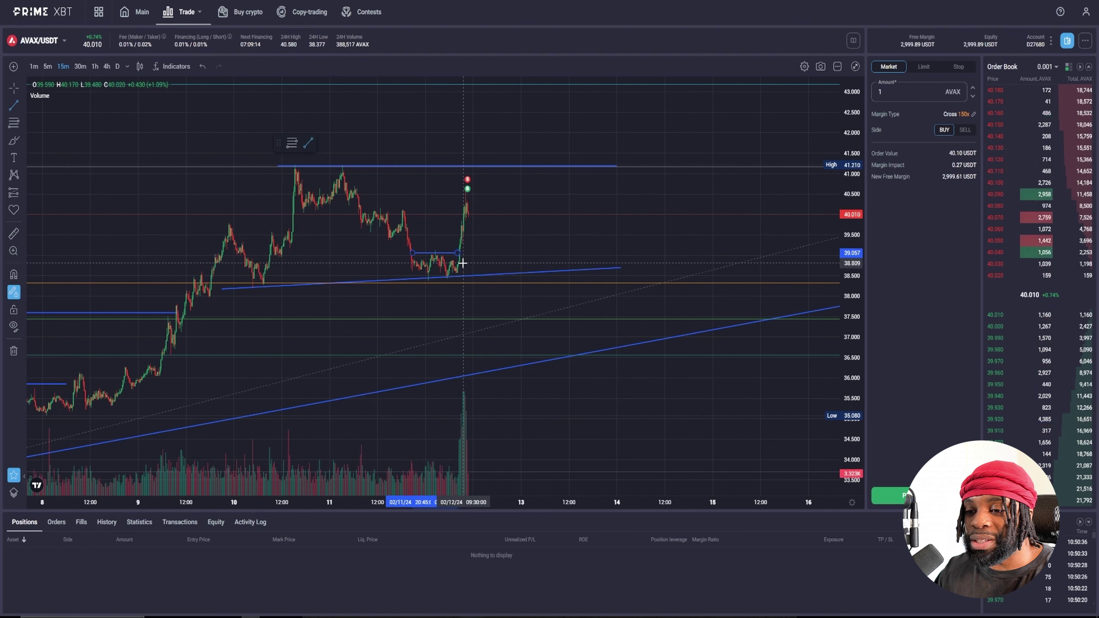
click(455, 256)
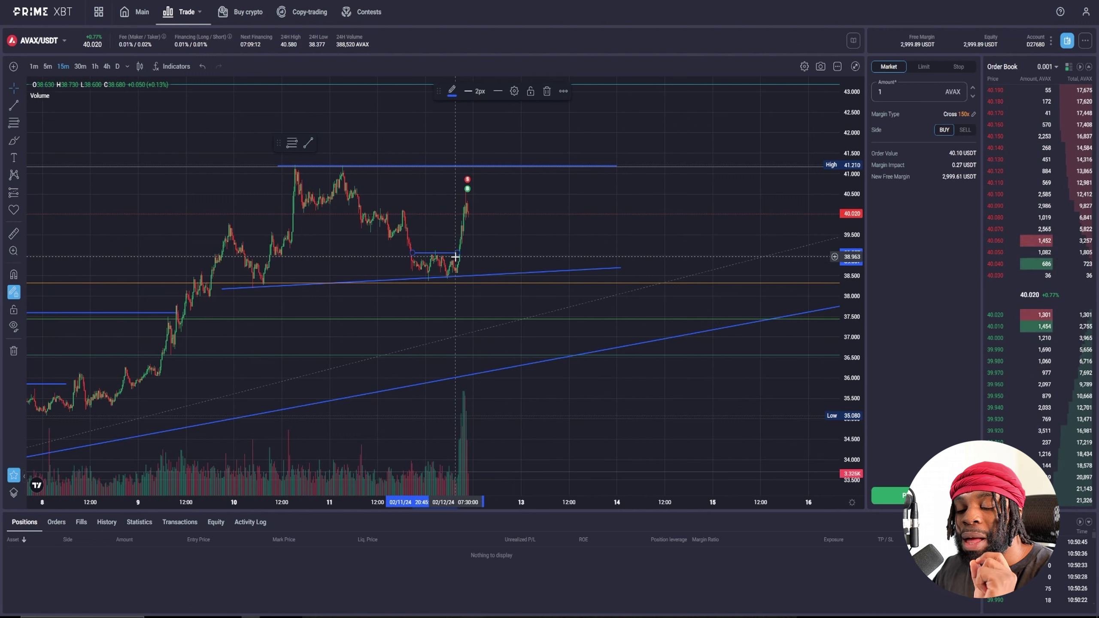